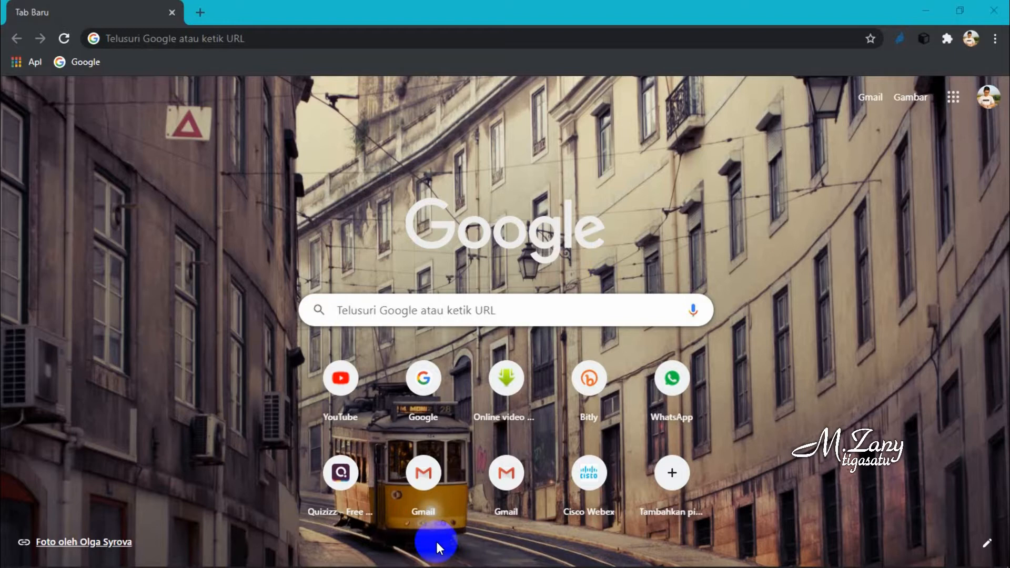
- Open the quizizz.com website
left_click(271, 40)
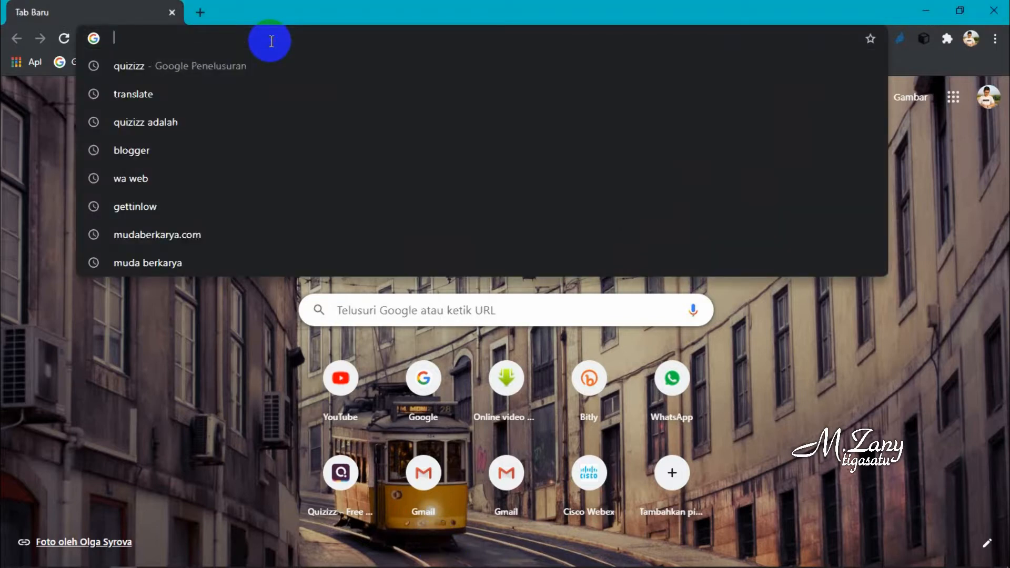
type("q")
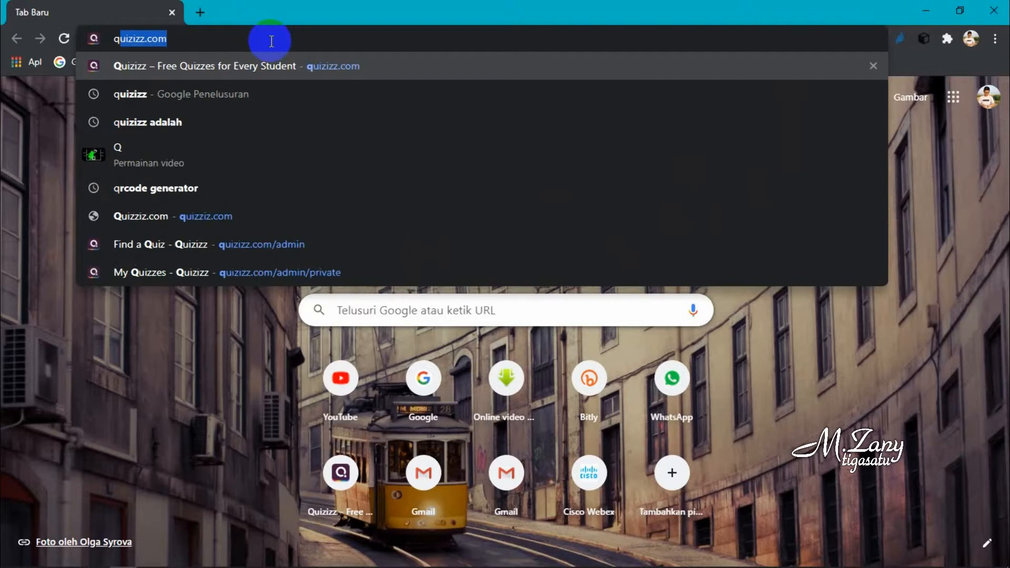
type("u")
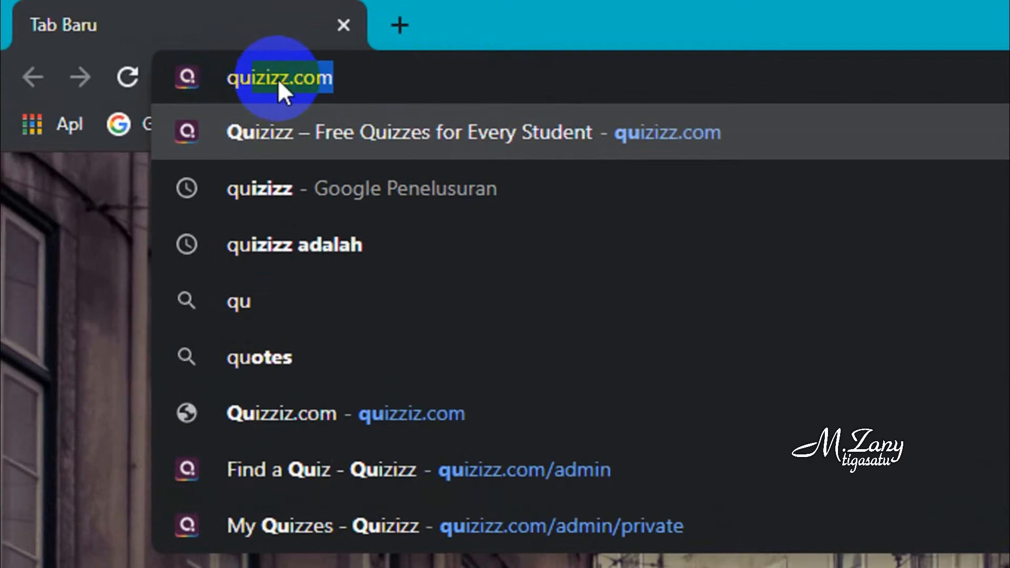
left_click(368, 70)
key("Return")
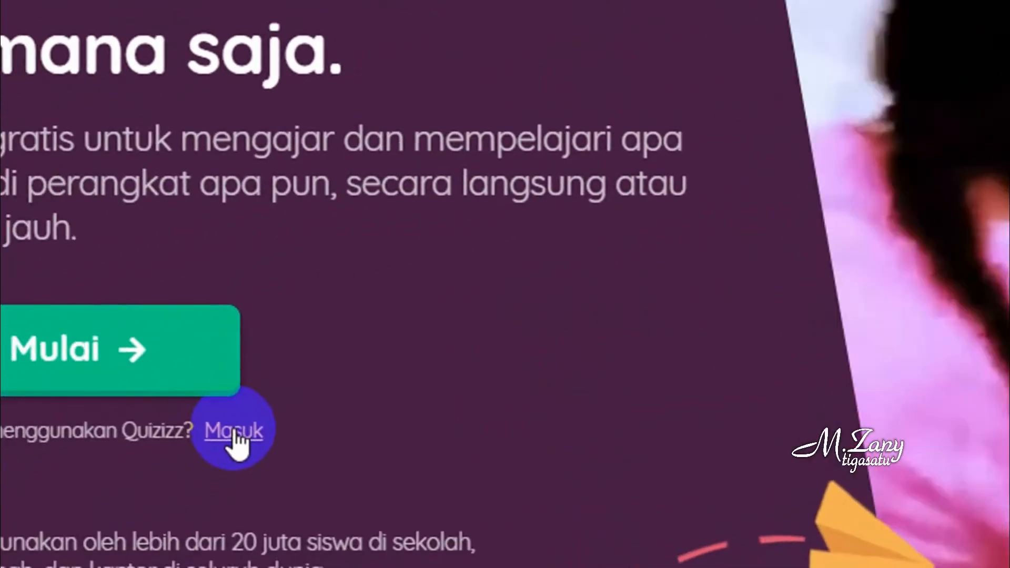
- Log in to Quizizz with the teacher's existing Google account
left_click(179, 447)
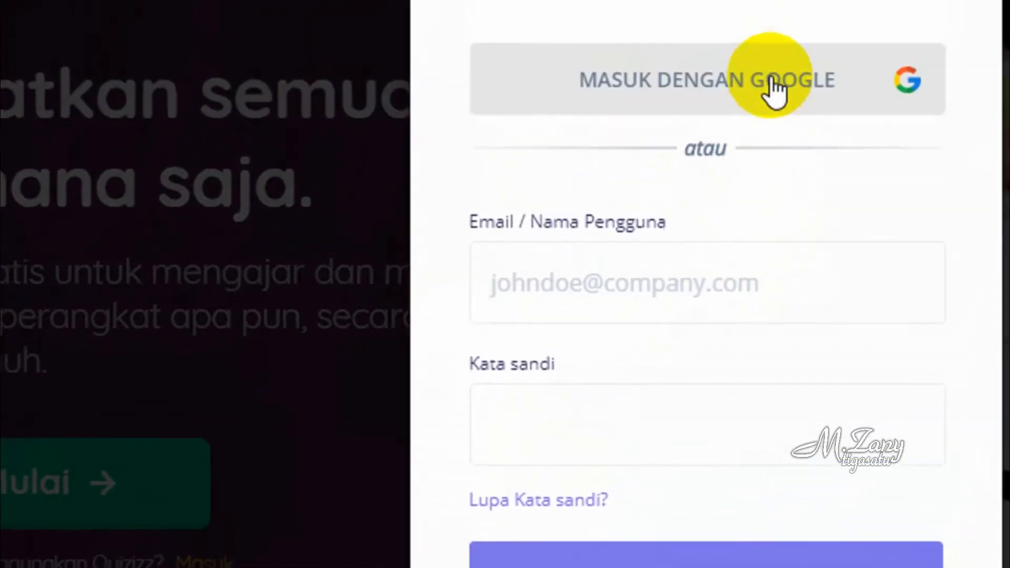
left_click(772, 79)
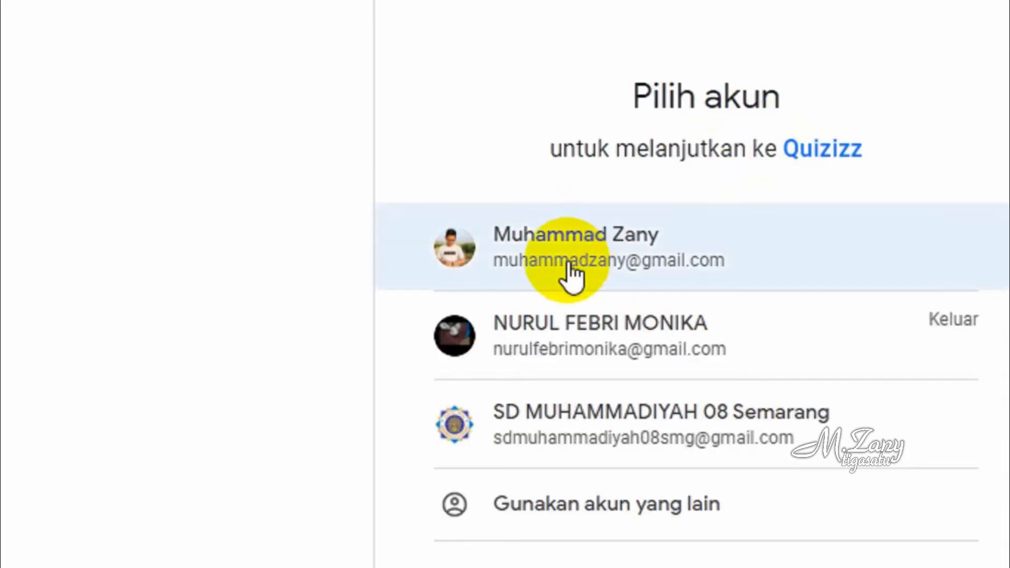
left_click(570, 260)
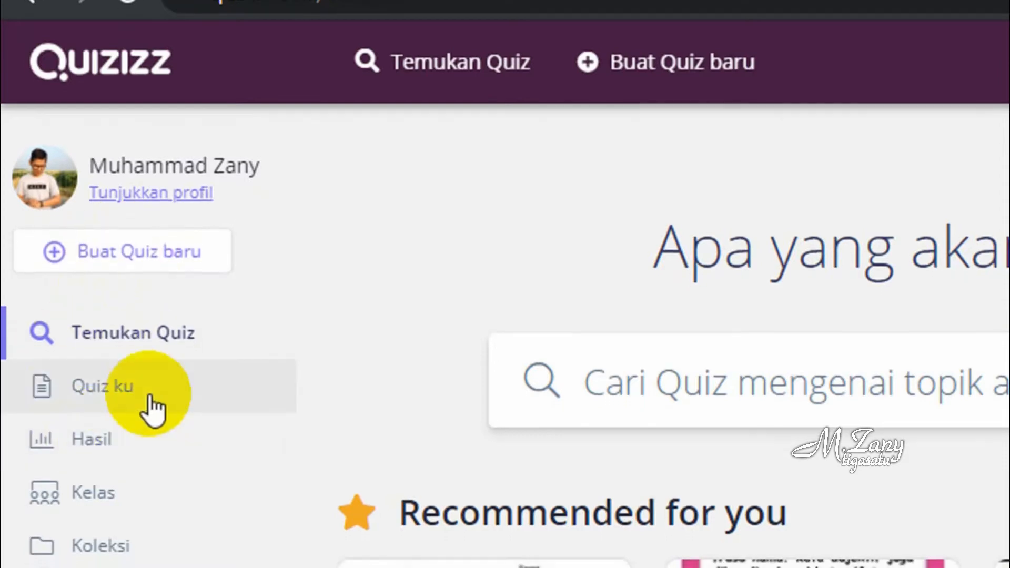
- Look through the account's own quizzes, results, classes, collections, memes and settings down to the language section
left_click(82, 394)
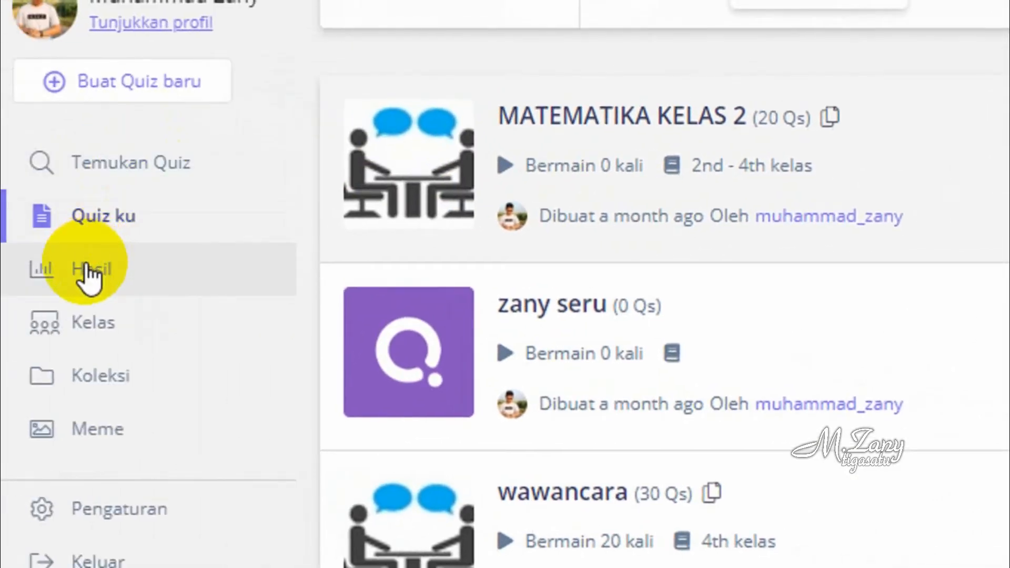
left_click(87, 273)
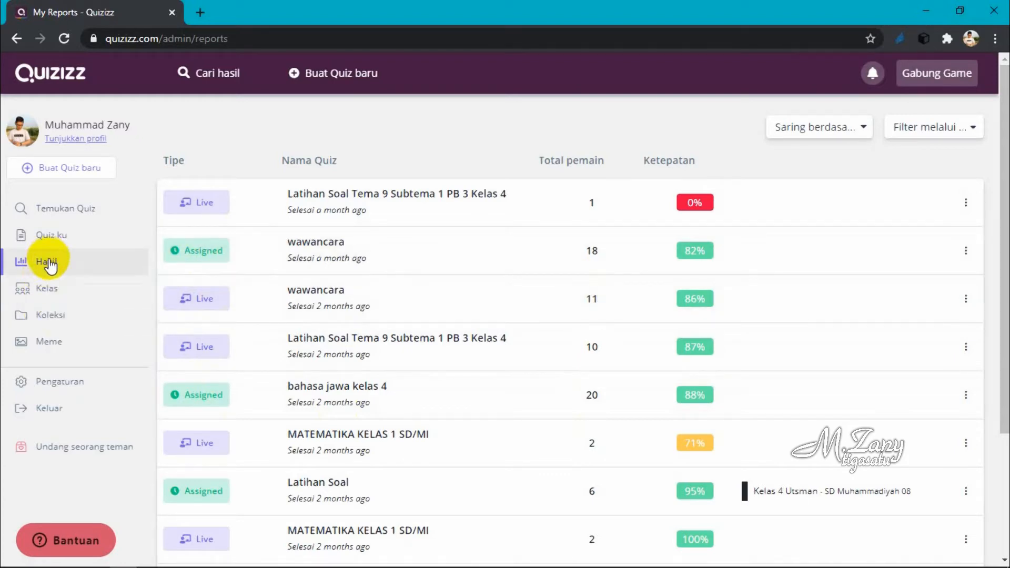
left_click(50, 289)
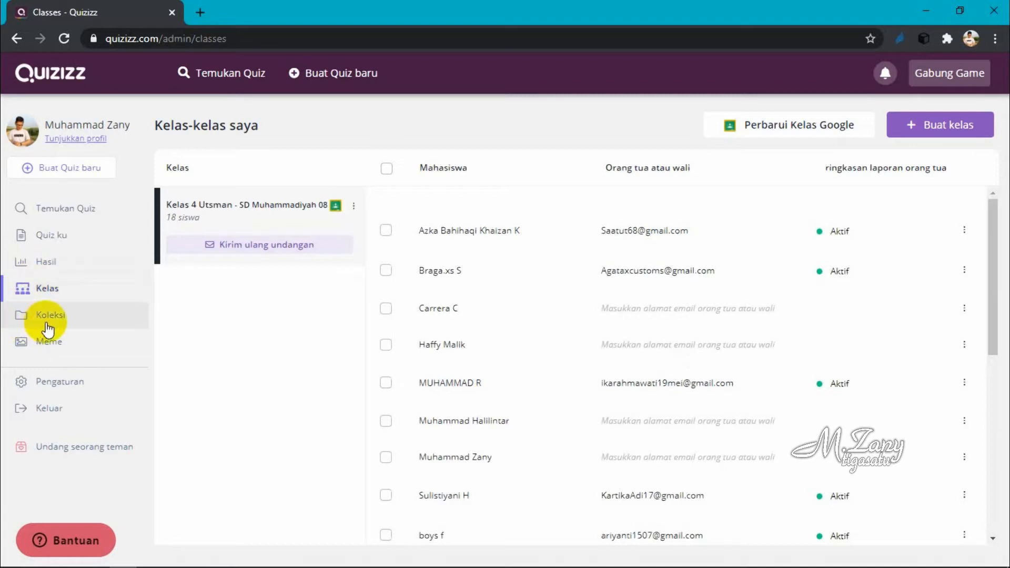
left_click(48, 326)
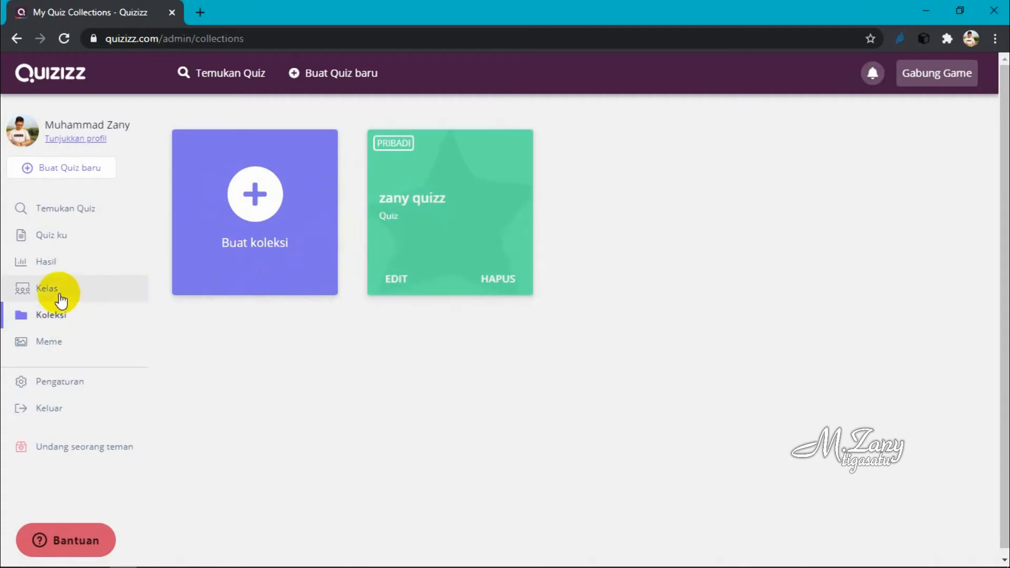
left_click(41, 343)
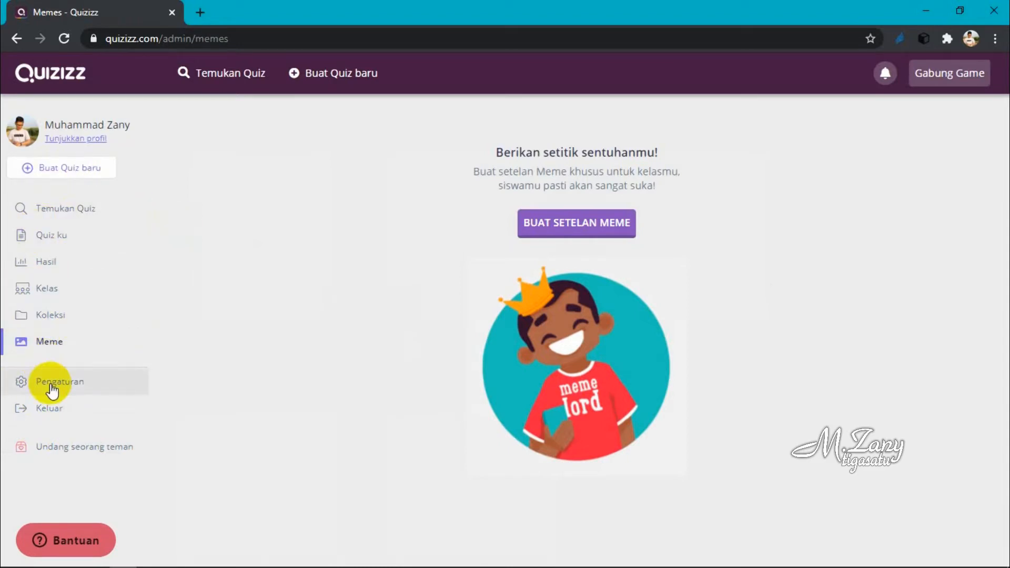
left_click(51, 384)
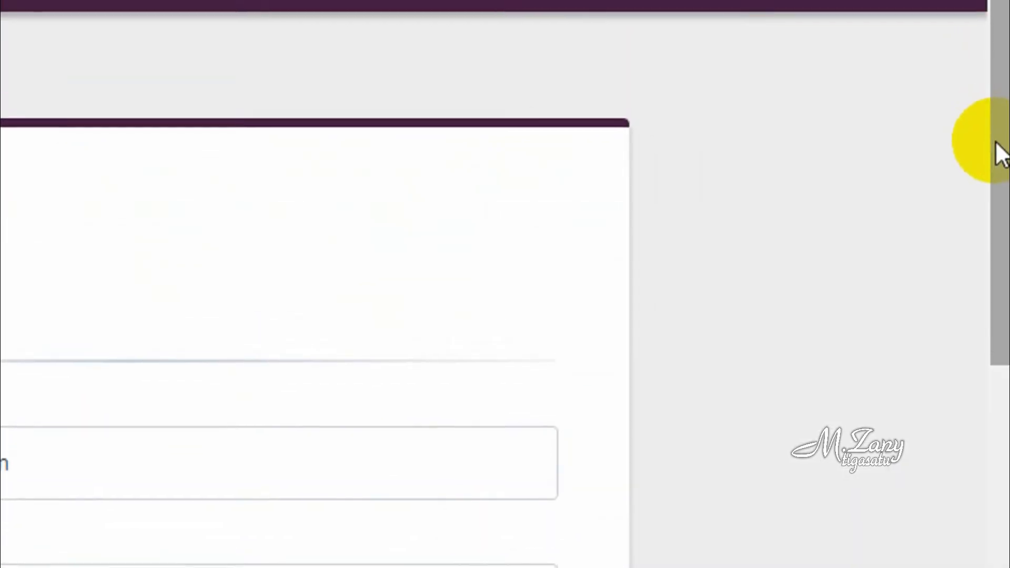
left_click_drag(1000, 151, 969, 447)
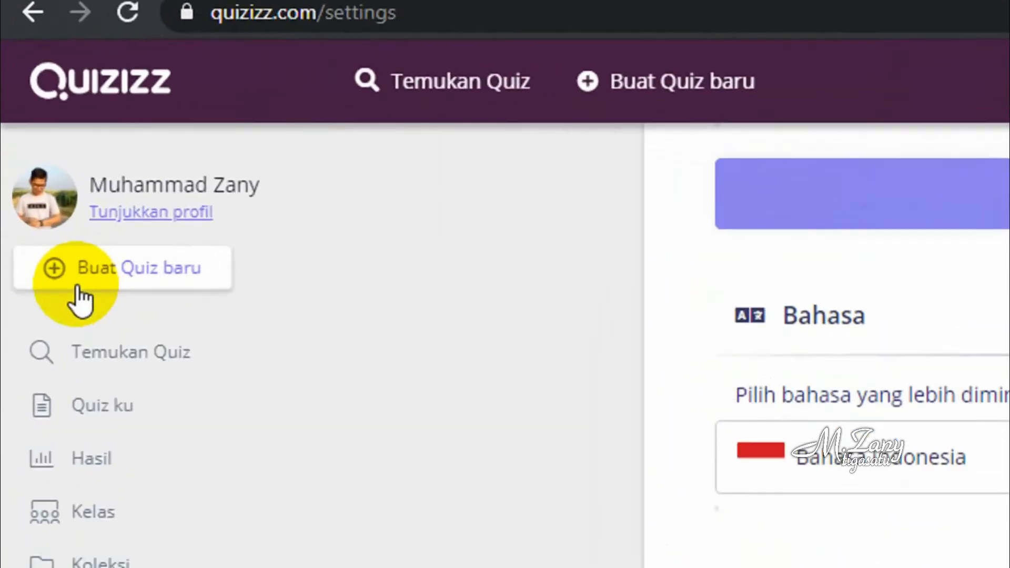
- Create a new quiz named "matematika keren" with Matematika as its subject
left_click(78, 288)
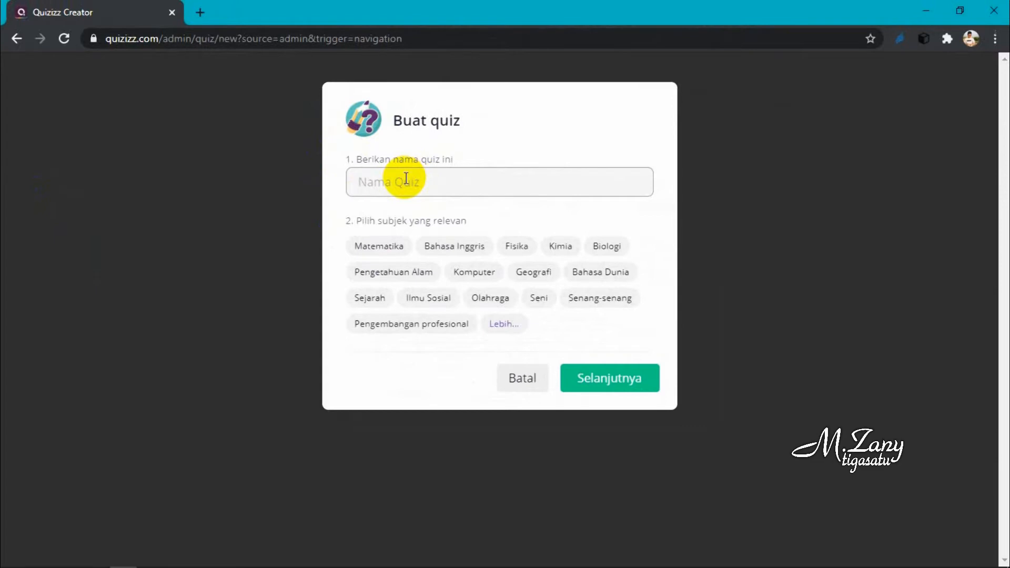
type("matematika keren")
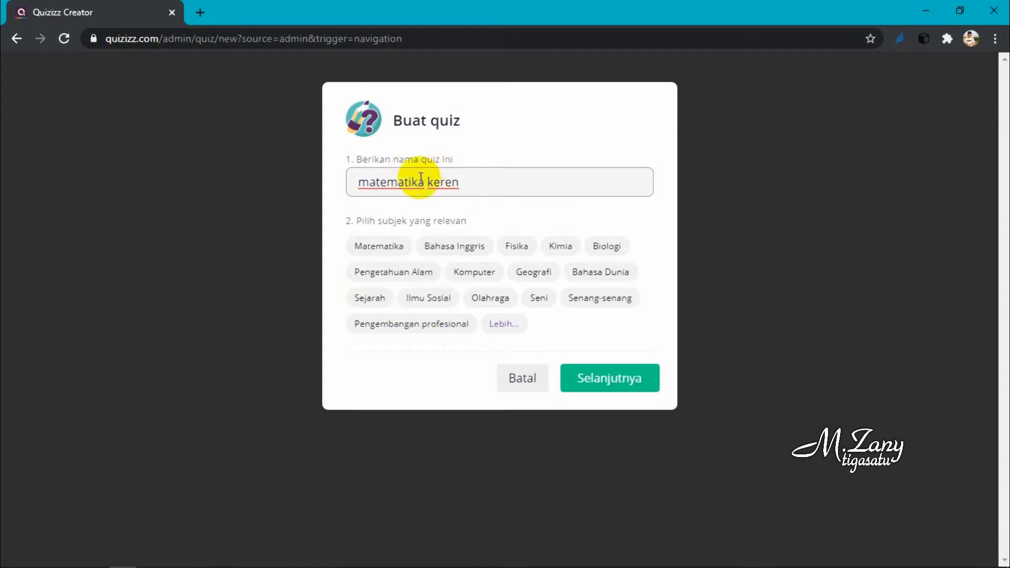
left_click(371, 257)
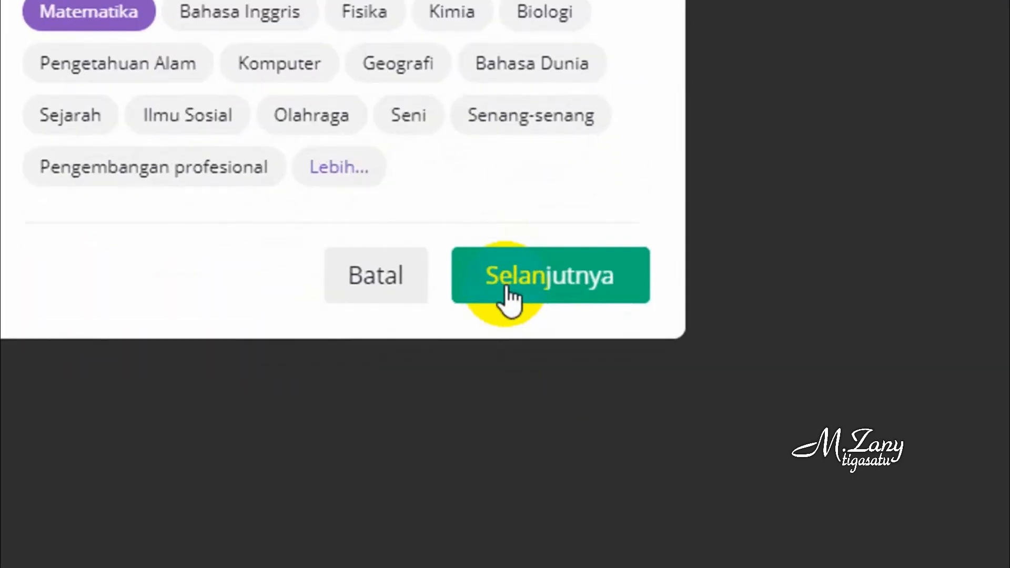
left_click(523, 287)
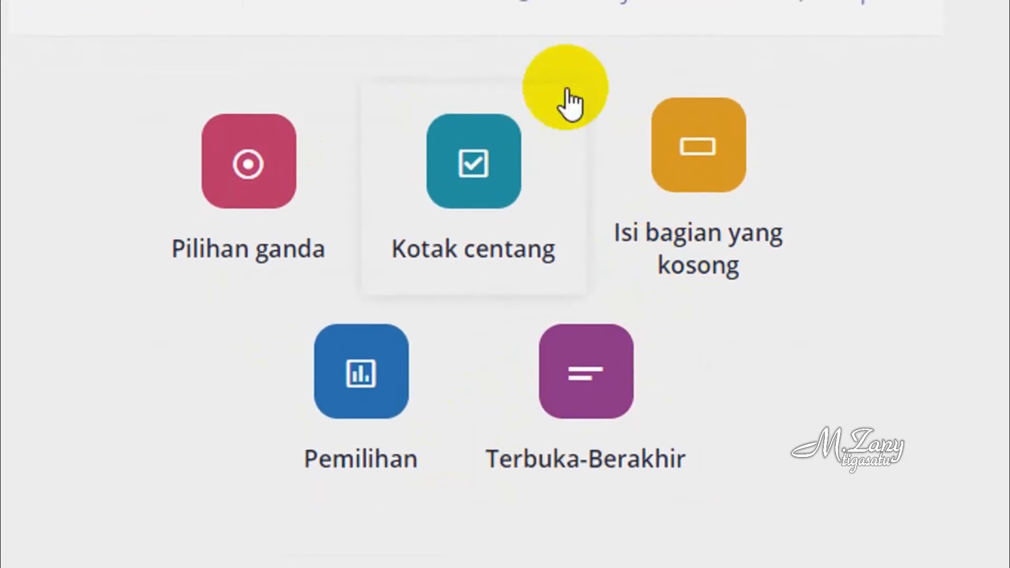
- Add a multiple-choice (Pilihan ganda) question with the text "2 + 3 ="
left_click(240, 168)
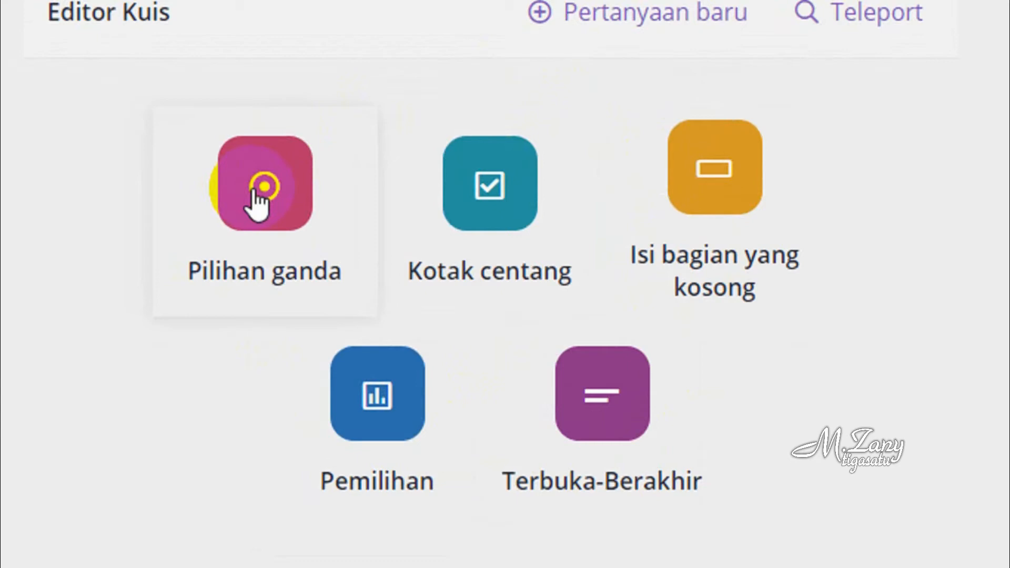
left_click(252, 190)
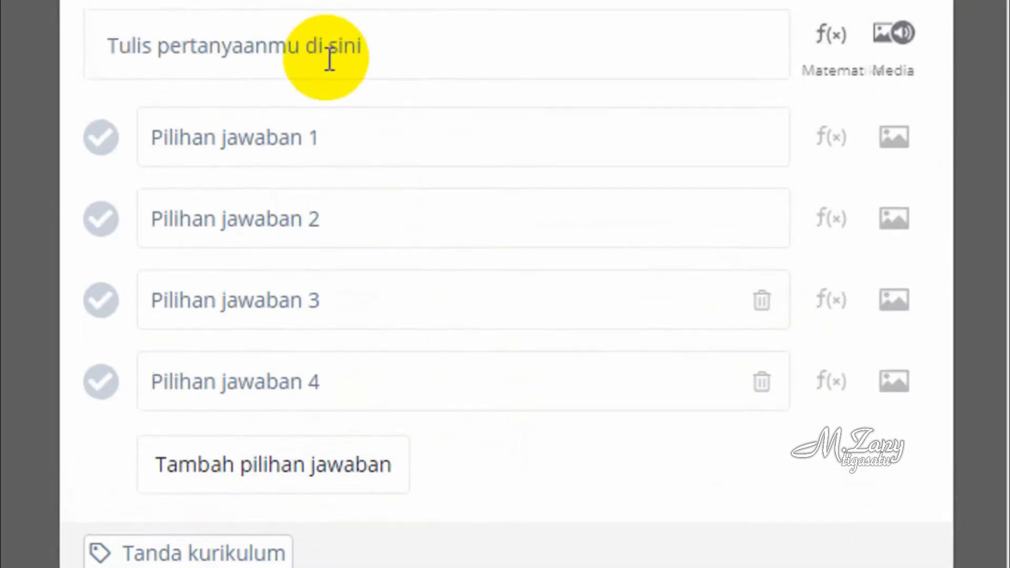
left_click(328, 120)
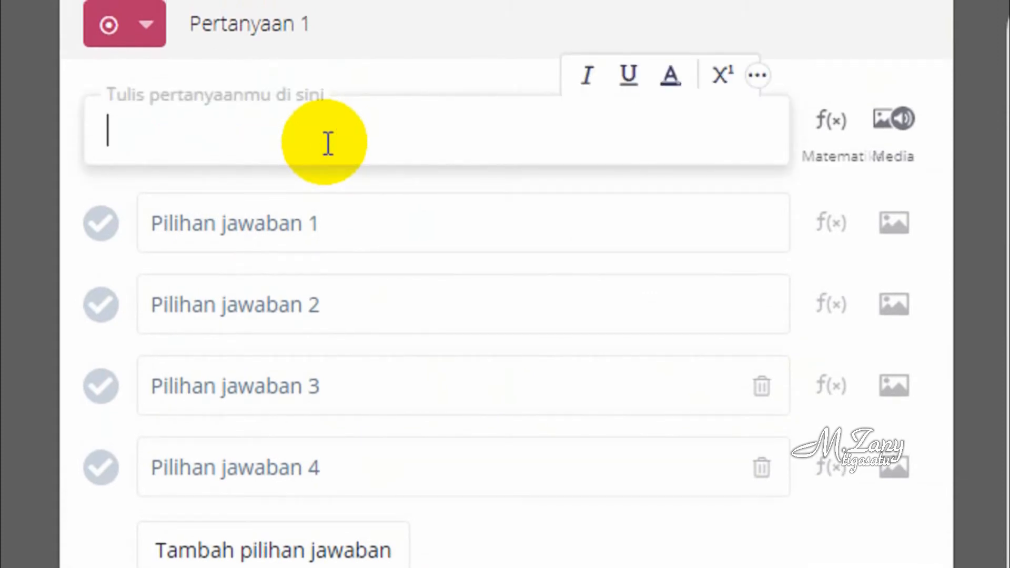
type("2")
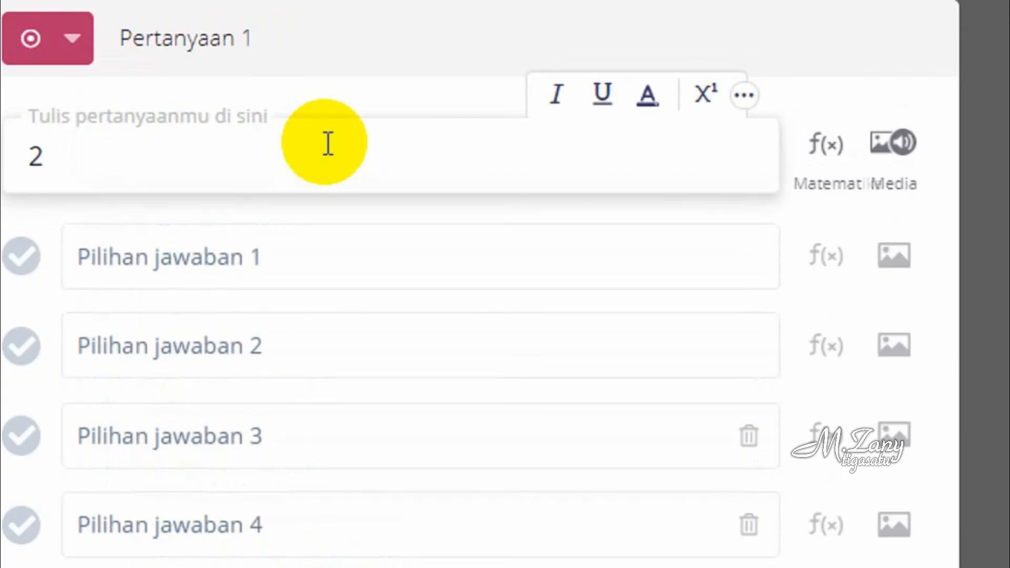
type("=")
key("BackSpace")
type("+ 3 =")
- Fill the first three answer options with 6, 5 and 7, and delete the empty fourth option
left_click(163, 244)
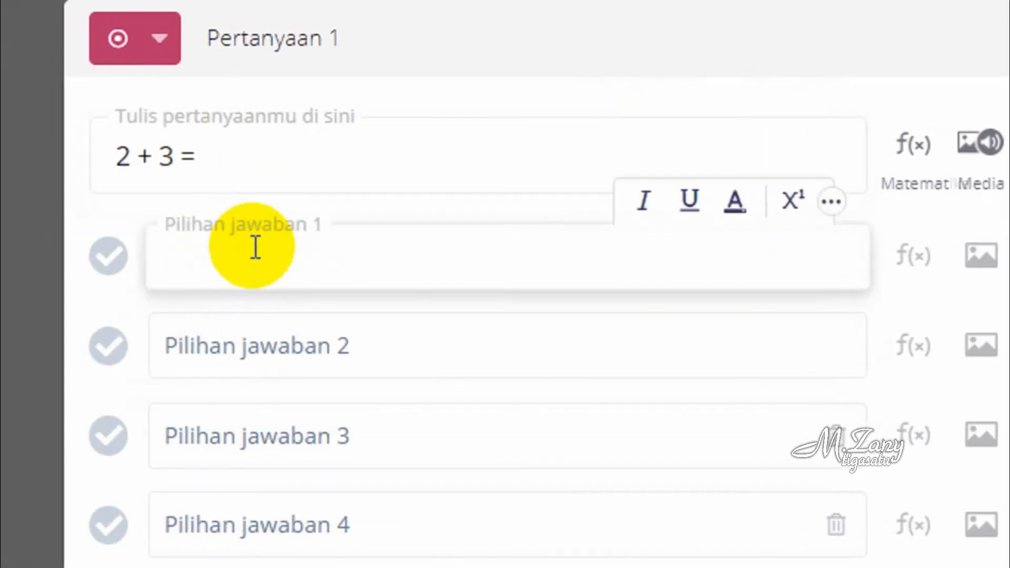
type("6")
left_click(241, 331)
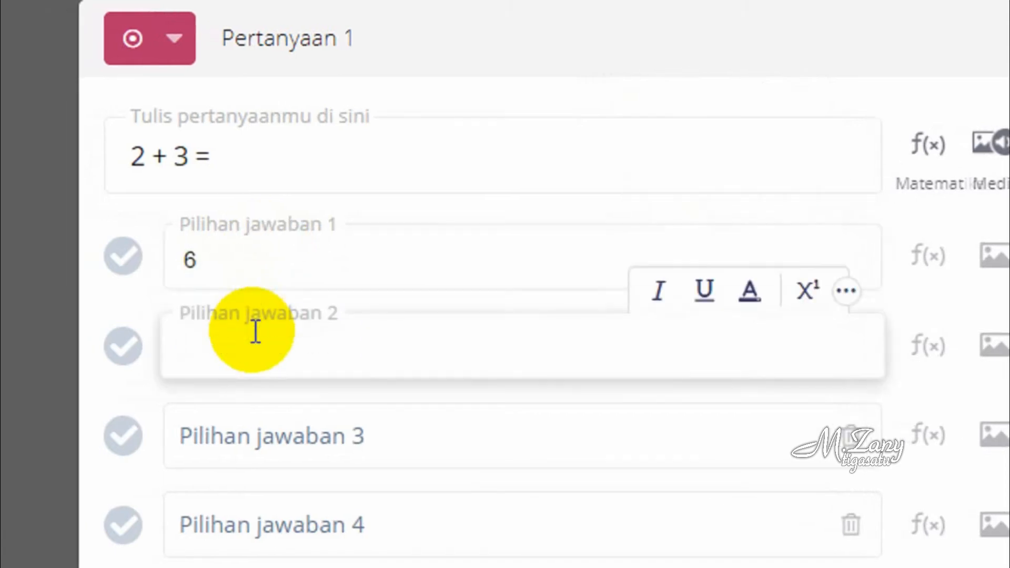
type("5")
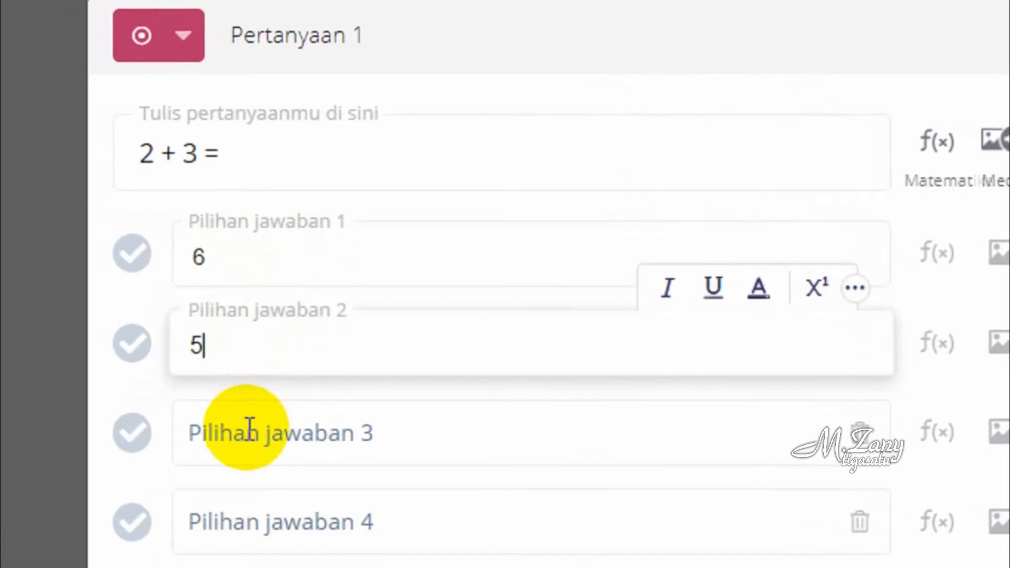
left_click(240, 430)
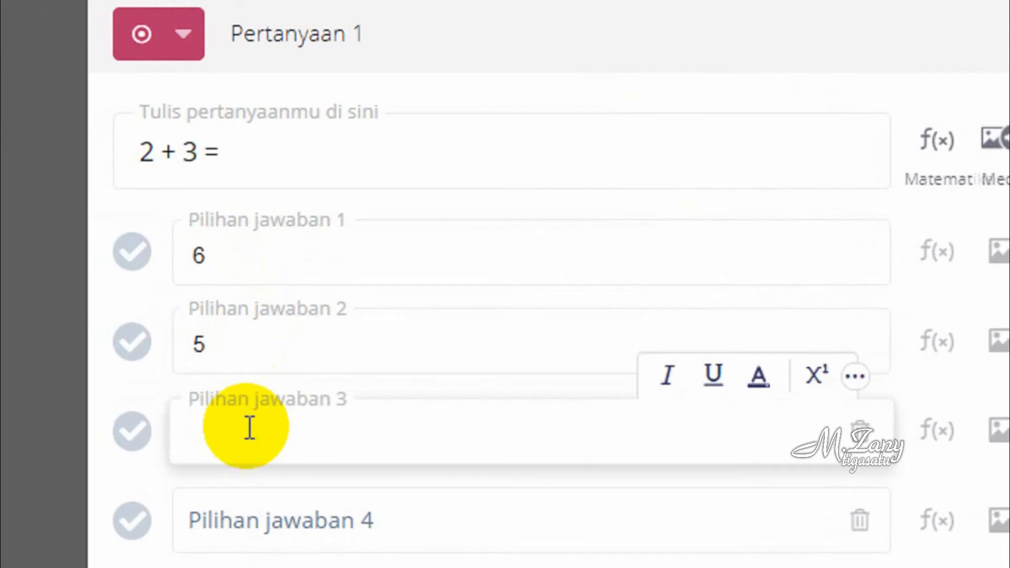
type("7")
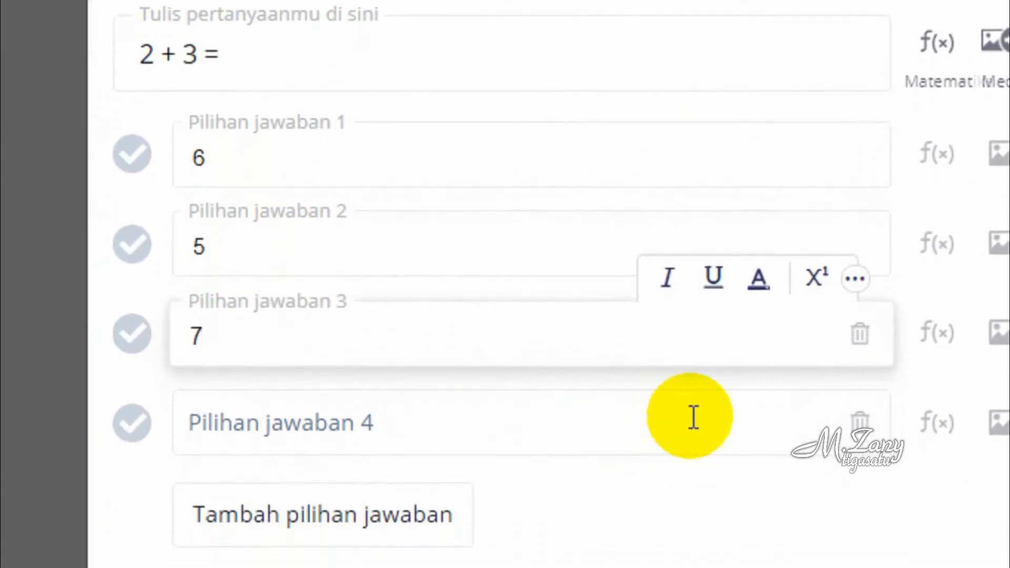
left_click(618, 155)
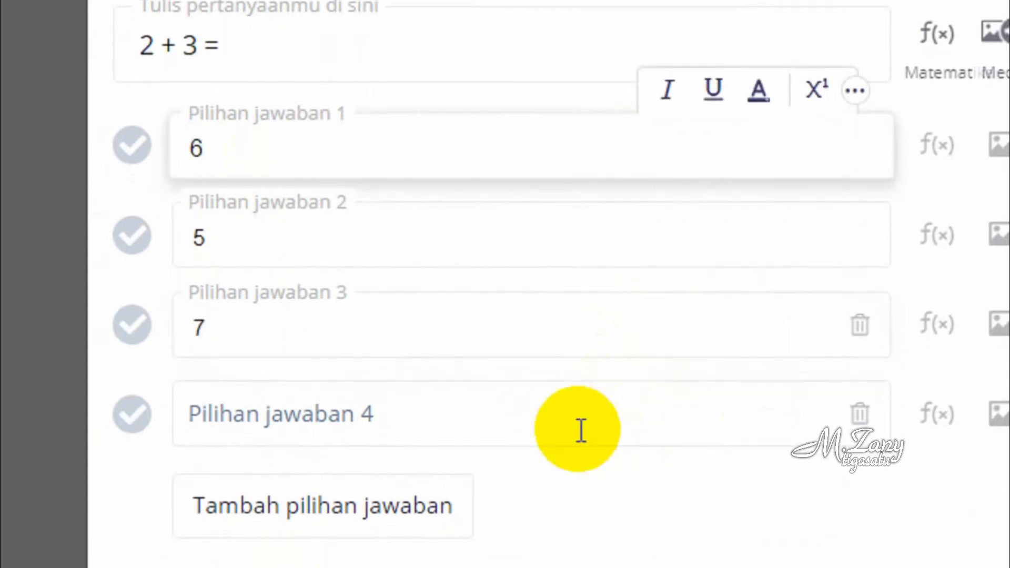
left_click(860, 414)
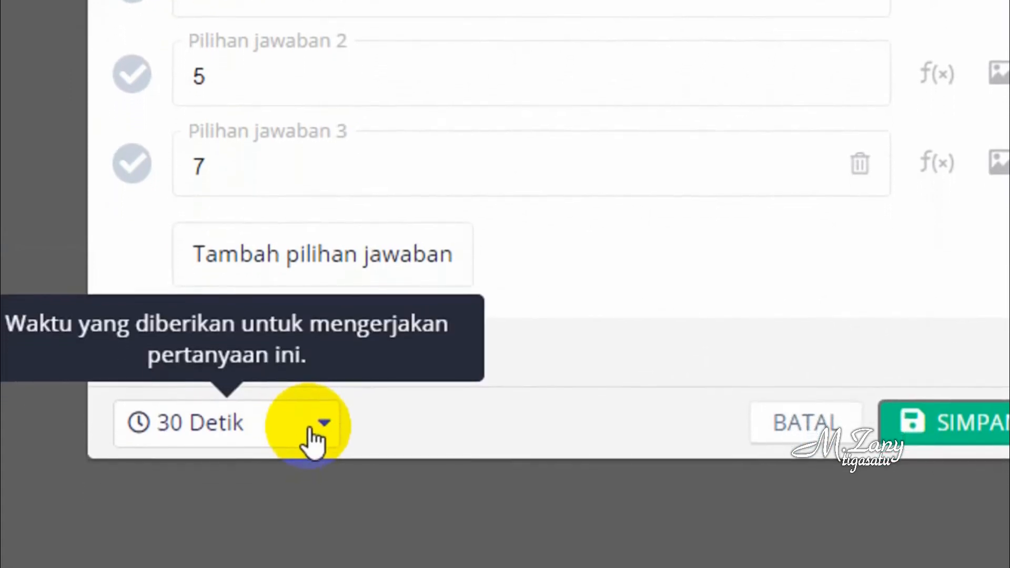
- Review the time limits available for the question, down to 15 Menit, without choosing another one
left_click(312, 437)
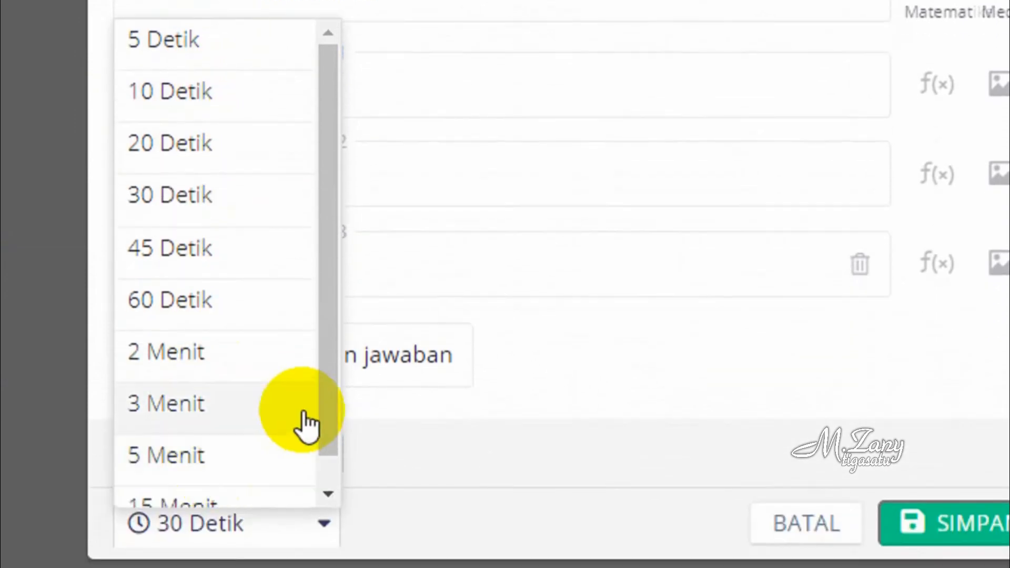
left_click_drag(337, 405, 341, 458)
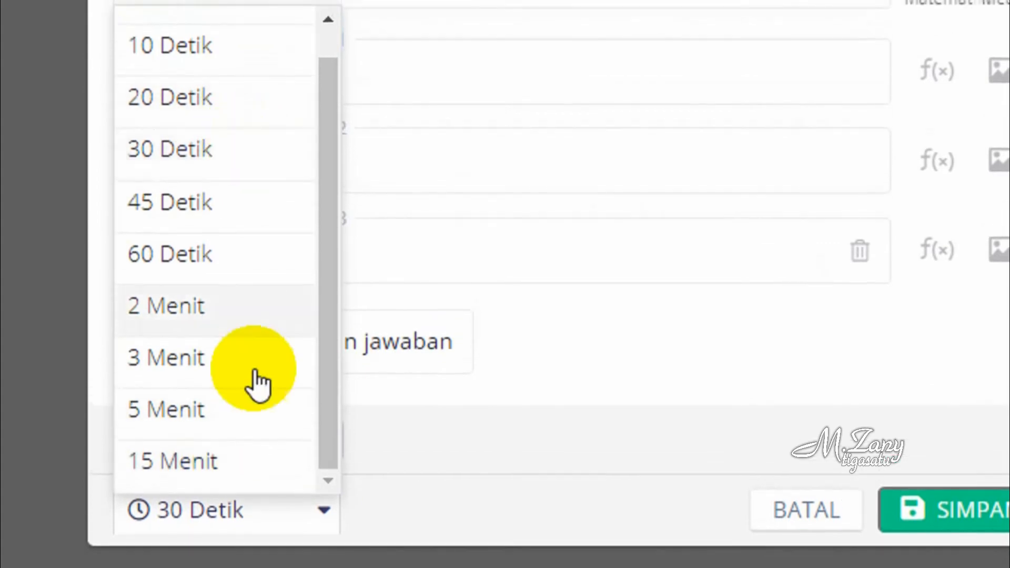
left_click(324, 510)
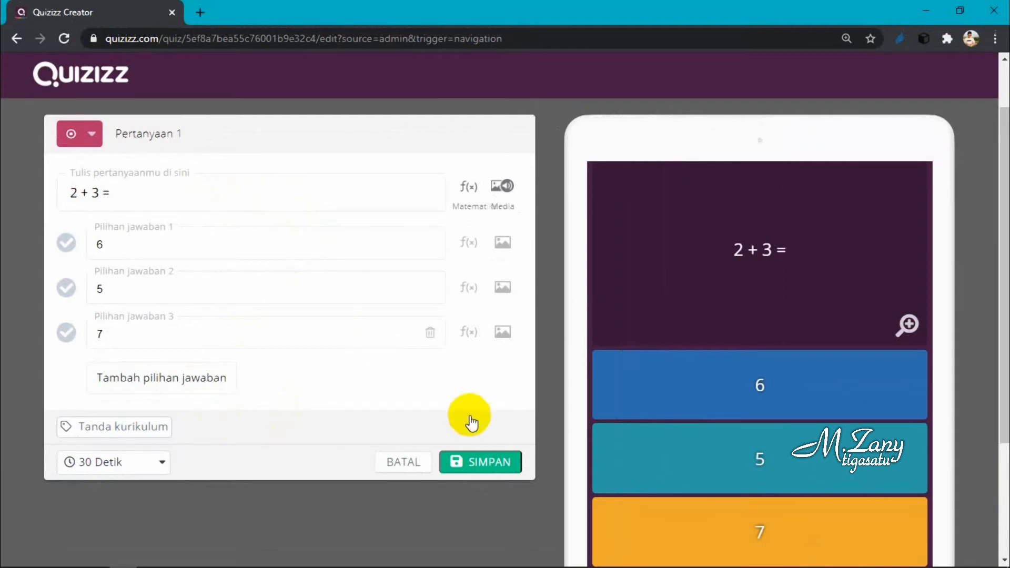
- Try to save the question, and mark answer option 5 as the correct one
left_click(471, 466)
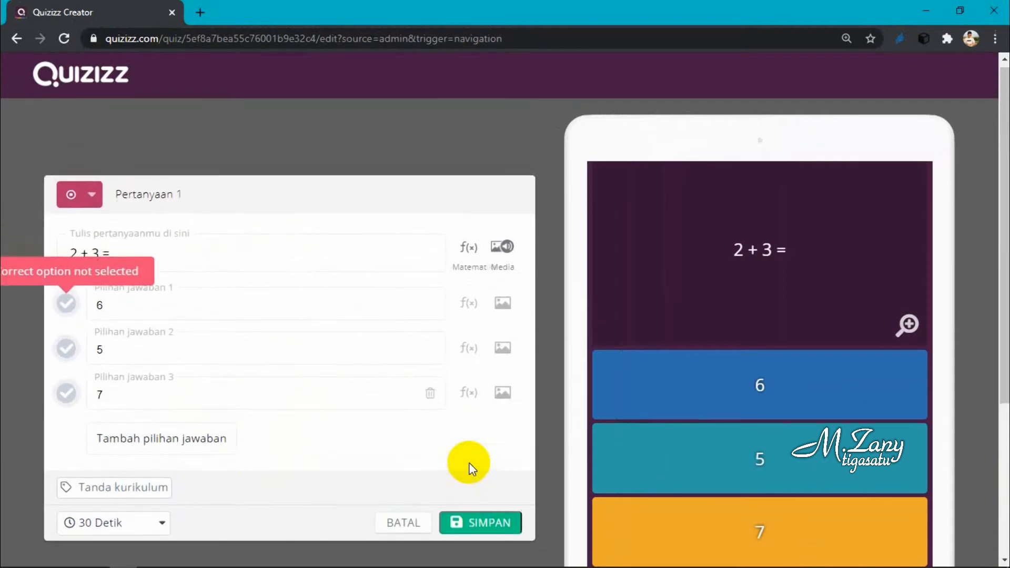
left_click(65, 305)
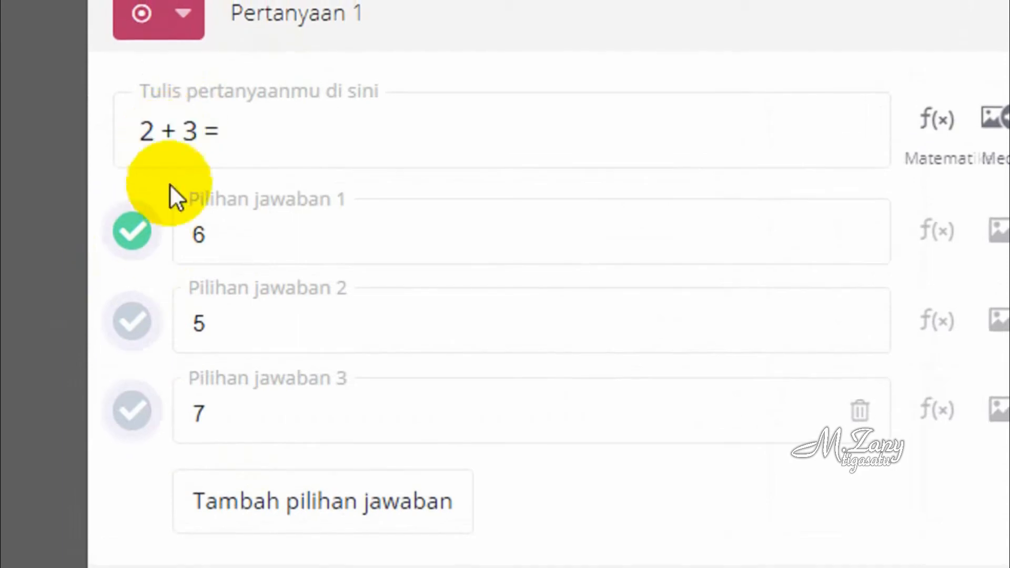
left_click(135, 331)
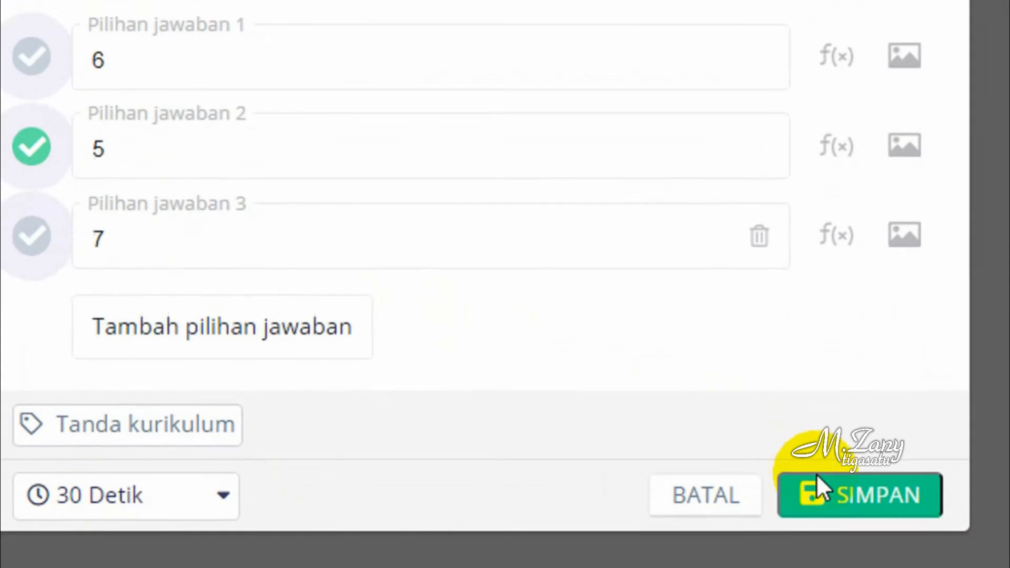
- Save the first question, and add a second multiple-choice question with the text "7 +4 ="
left_click(842, 503)
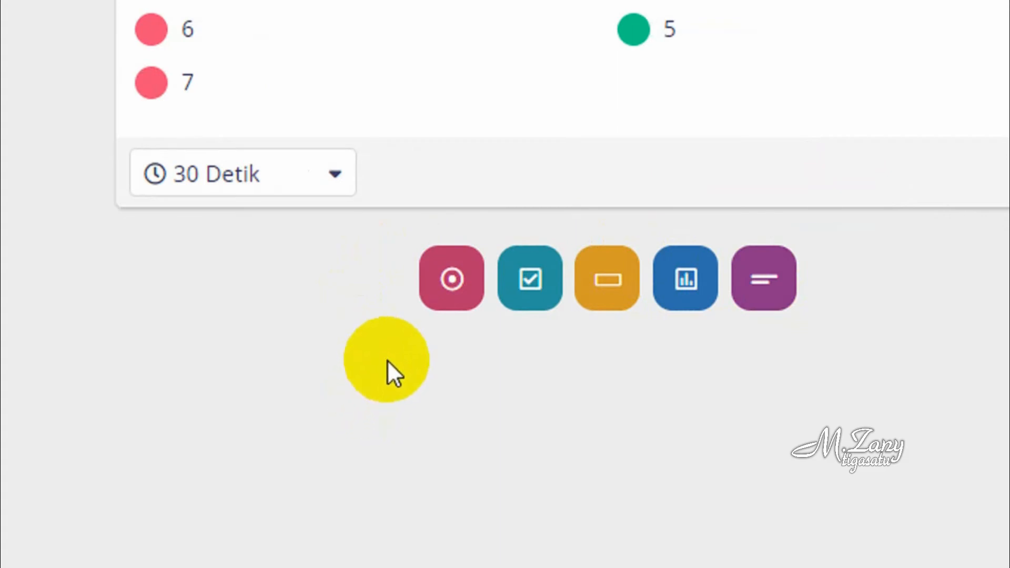
left_click(453, 278)
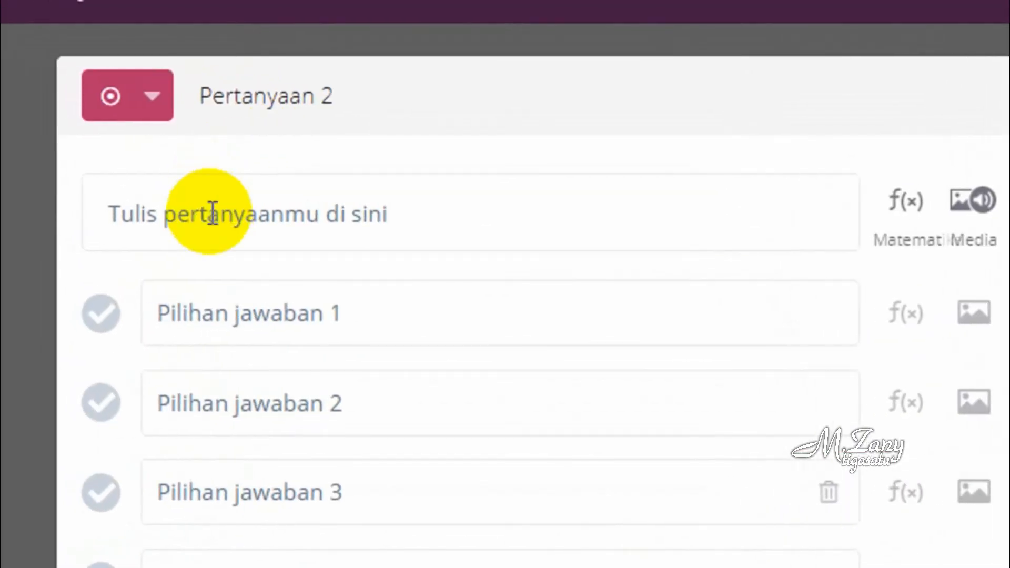
left_click(242, 214)
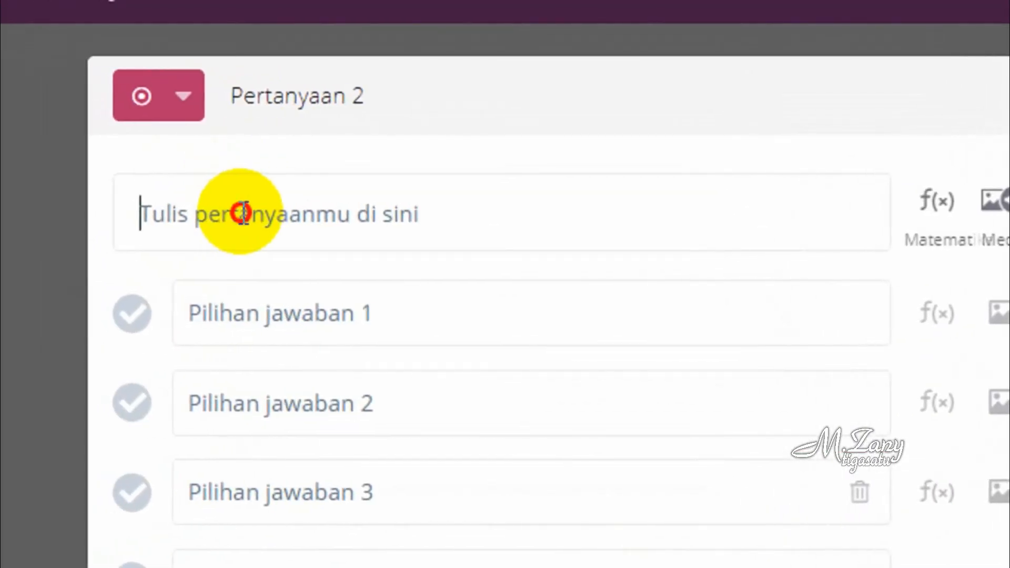
type("7")
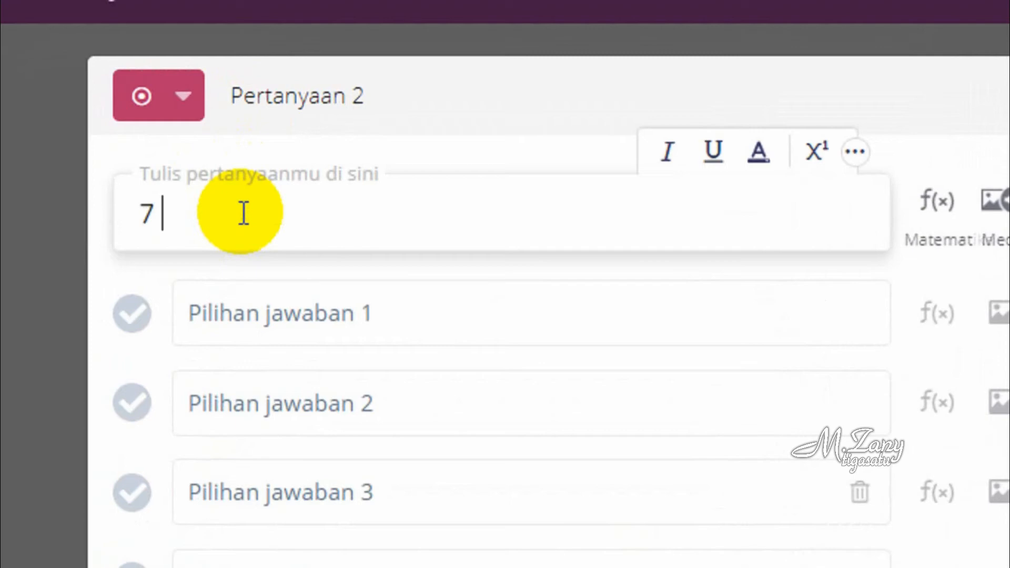
type(" +4")
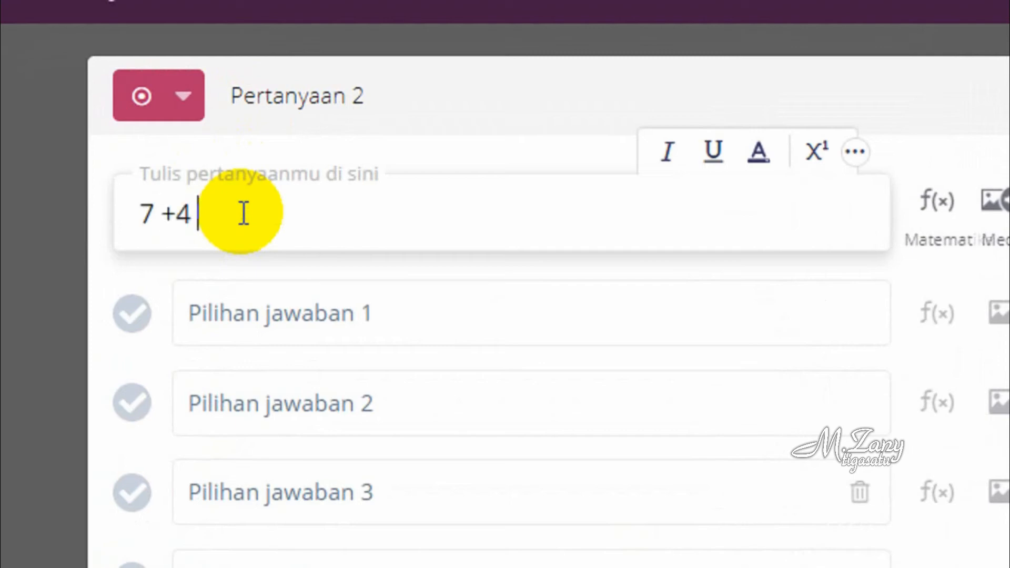
type(" =")
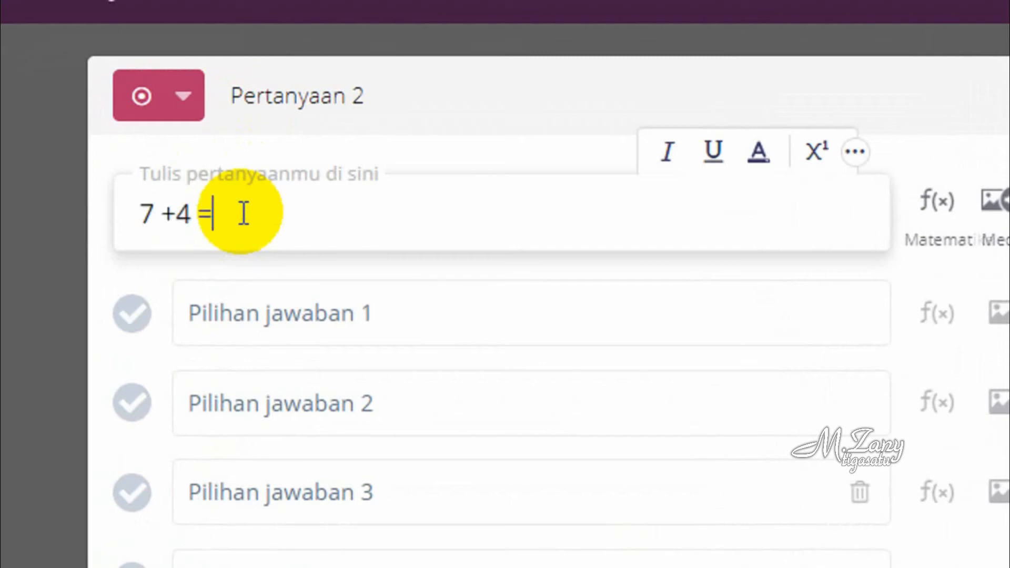
- Fill the first three answer options of the second question with 10, 15 and 11
left_click(259, 300)
type("10")
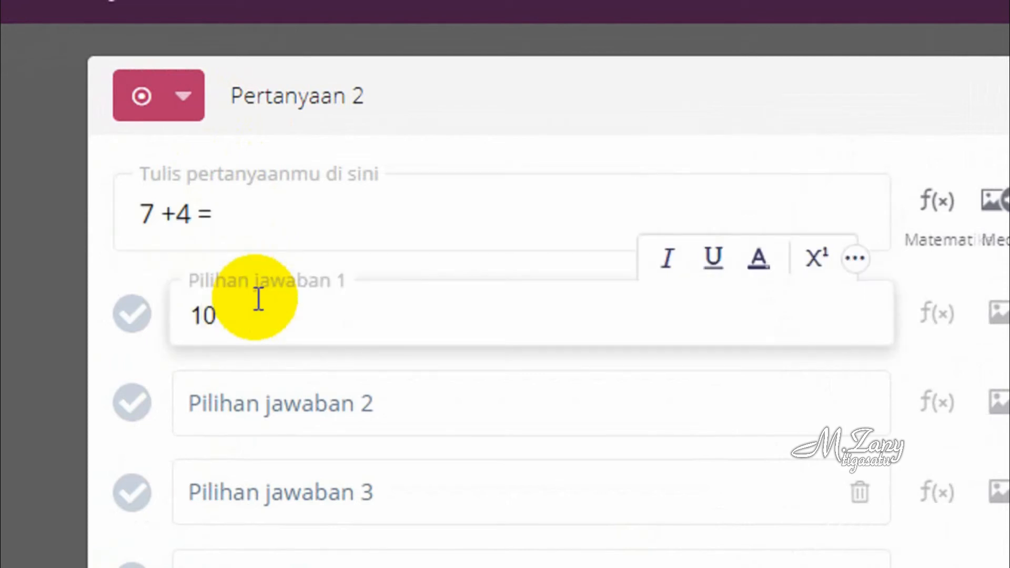
scroll(259, 440, "down", 1)
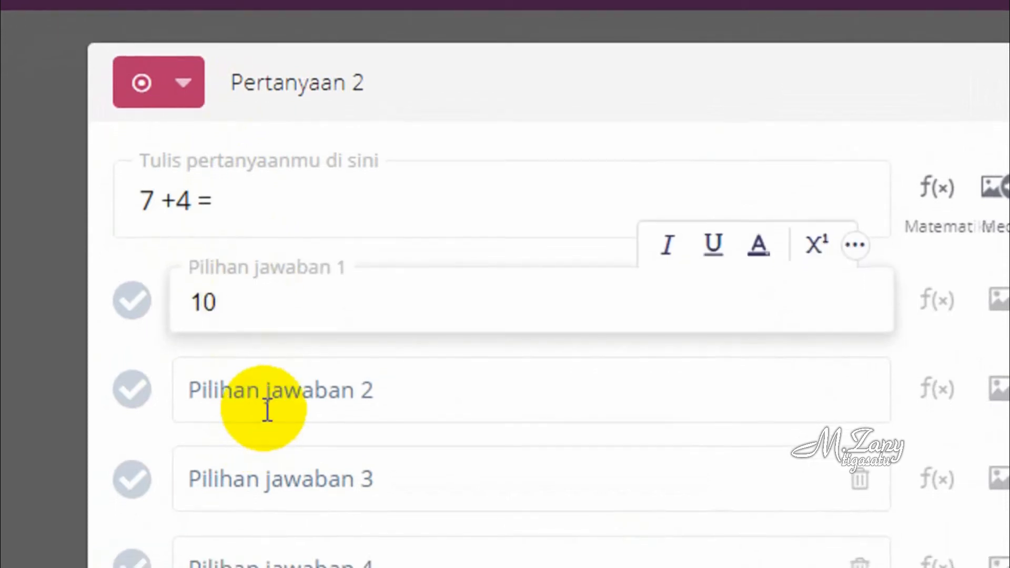
left_click(267, 410)
type("15")
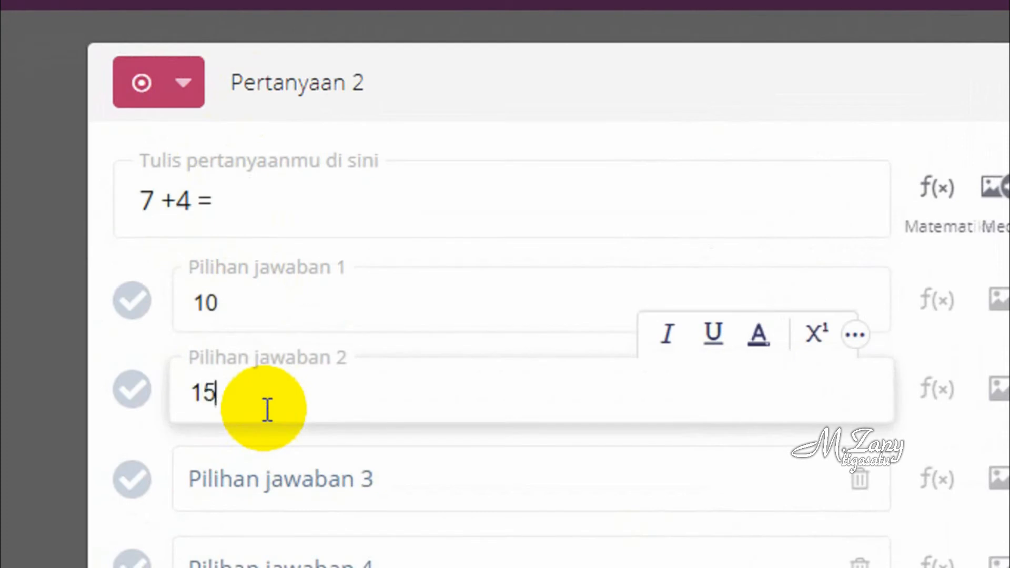
left_click(280, 482)
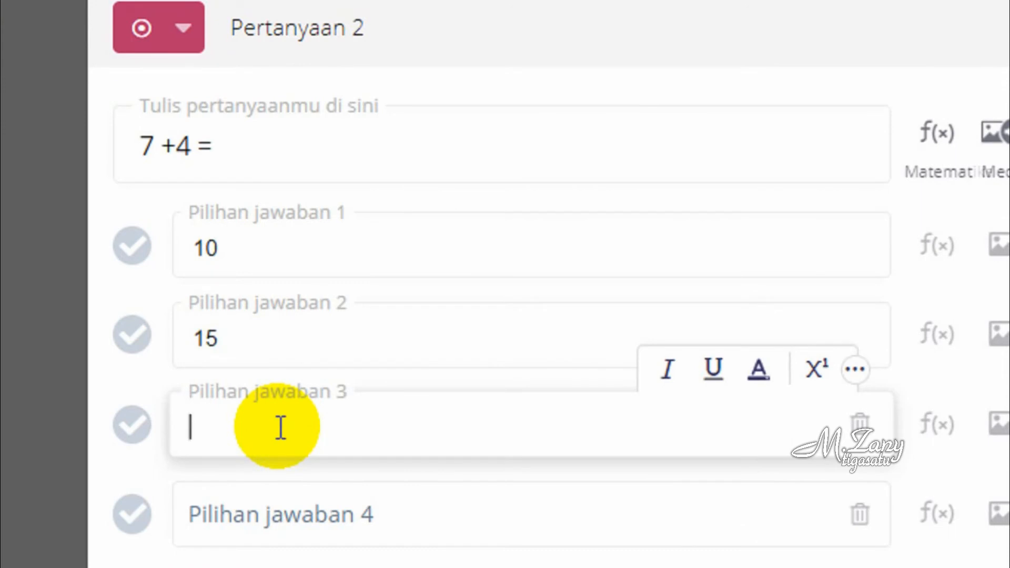
type("11")
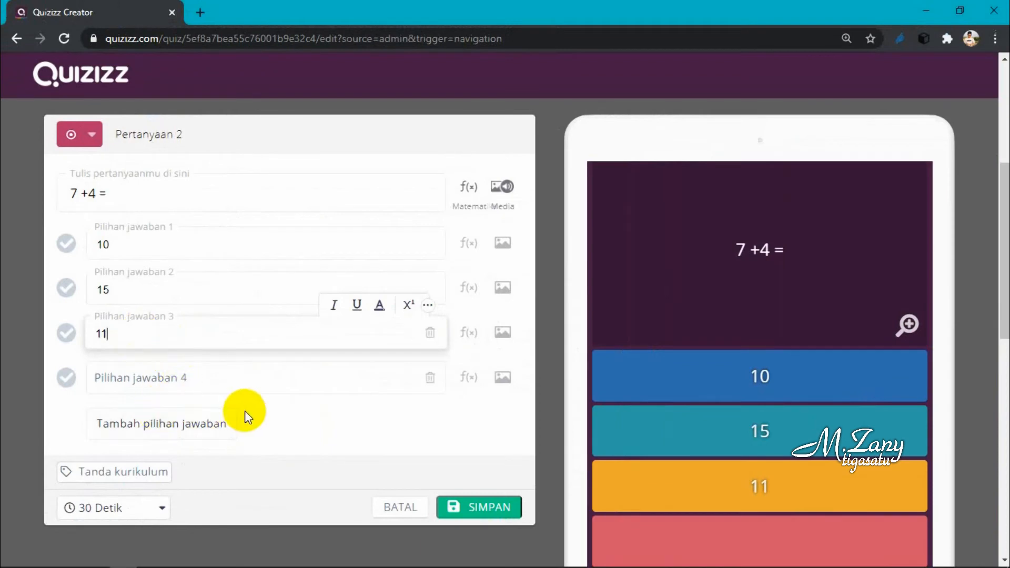
left_click(300, 402)
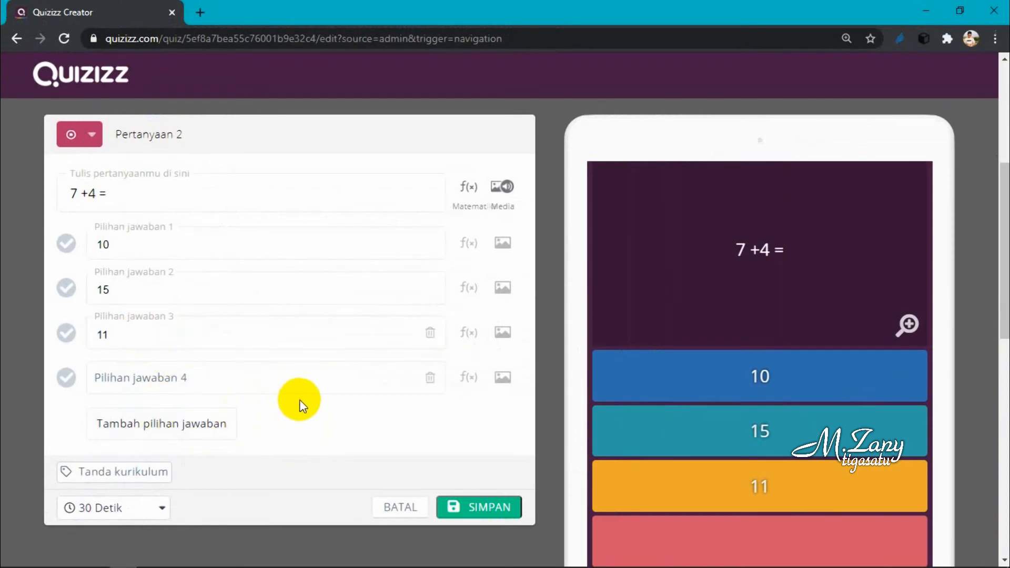
- Mark answer option 11 as the correct one and save the second question
left_click(66, 333)
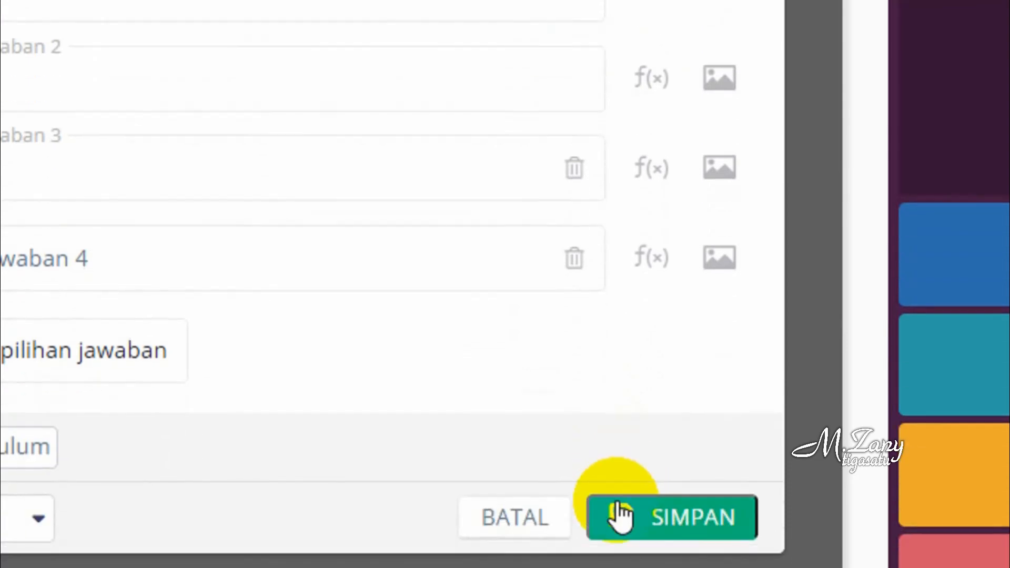
left_click(623, 519)
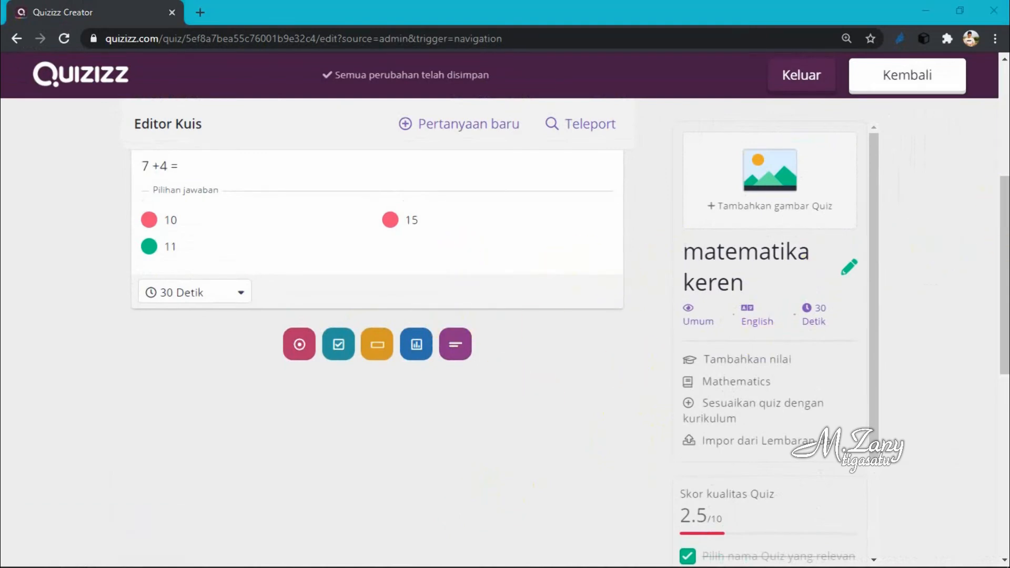
left_click_drag(1004, 192, 998, 34)
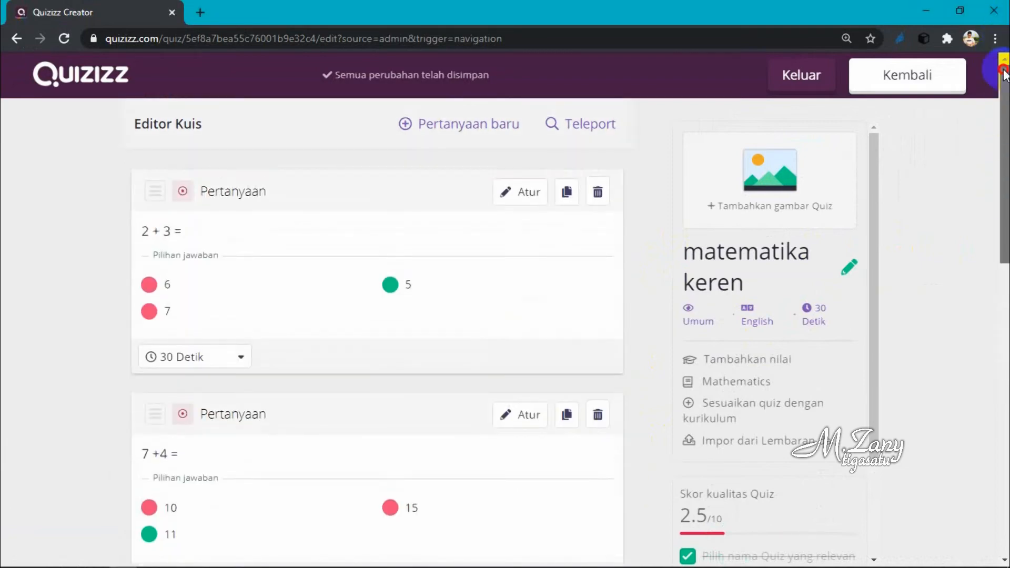
left_click_drag(1004, 74, 968, 84)
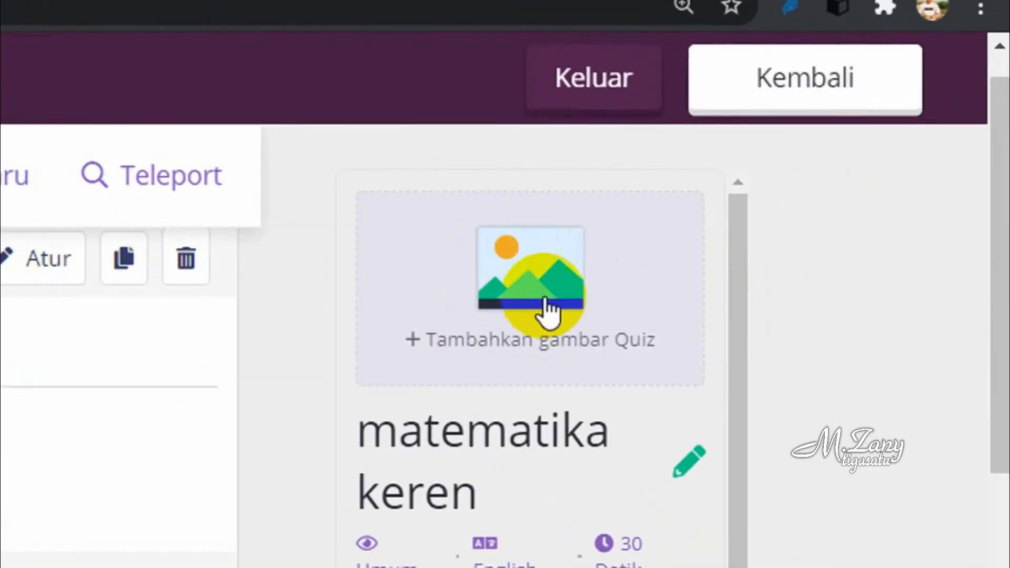
left_click(522, 262)
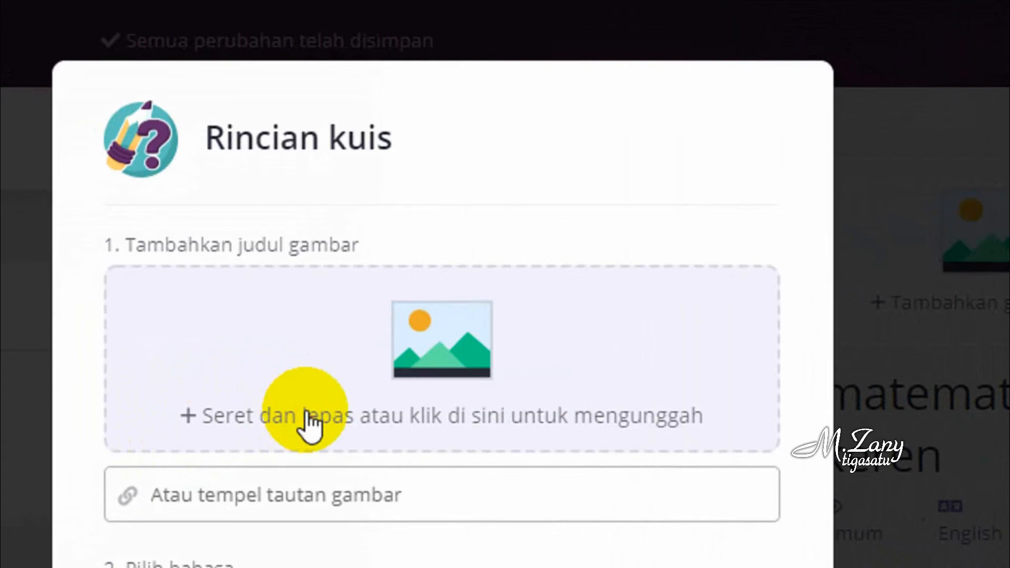
left_click(305, 410)
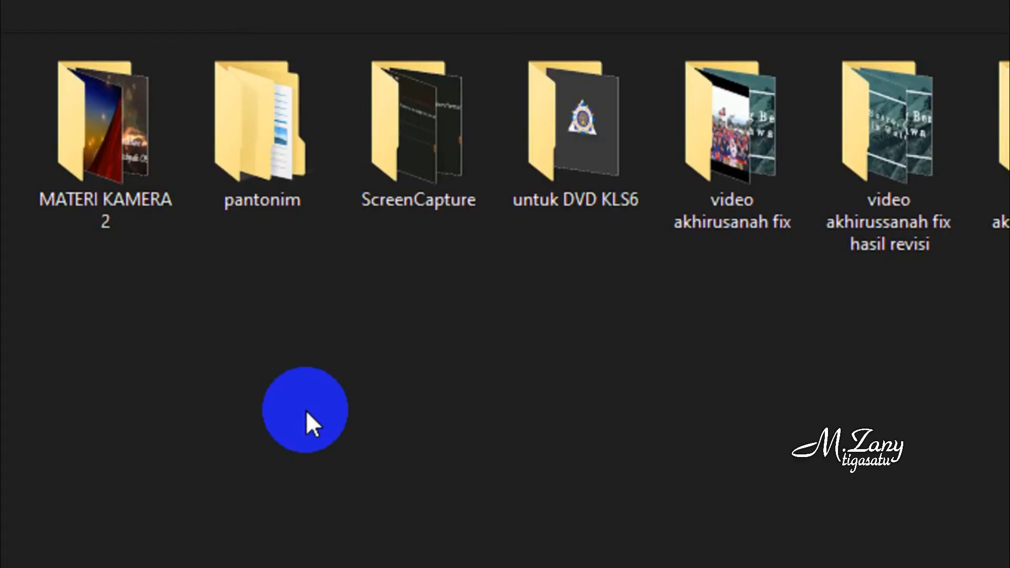
left_click(140, 314)
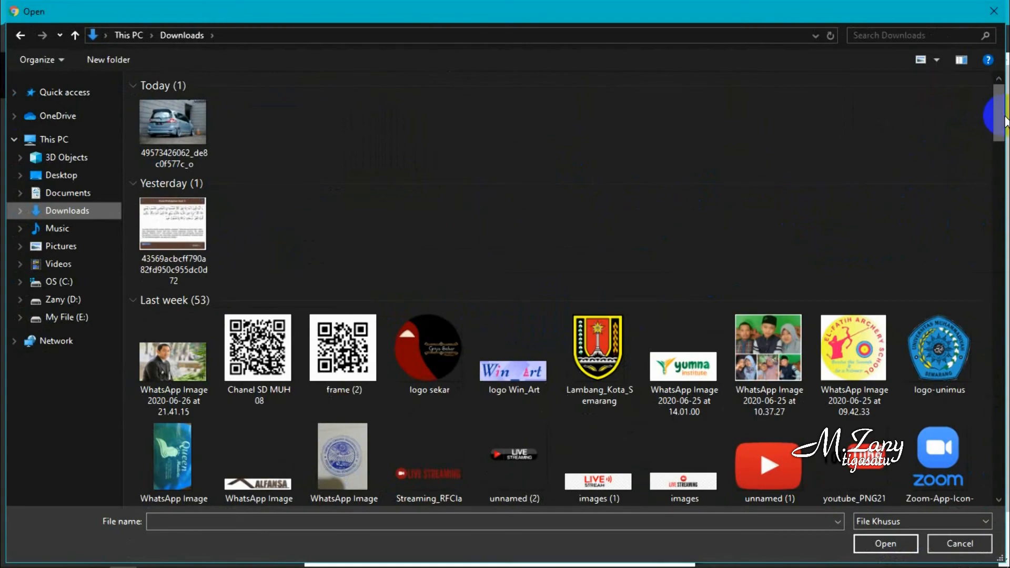
left_click_drag(1000, 115, 1002, 191)
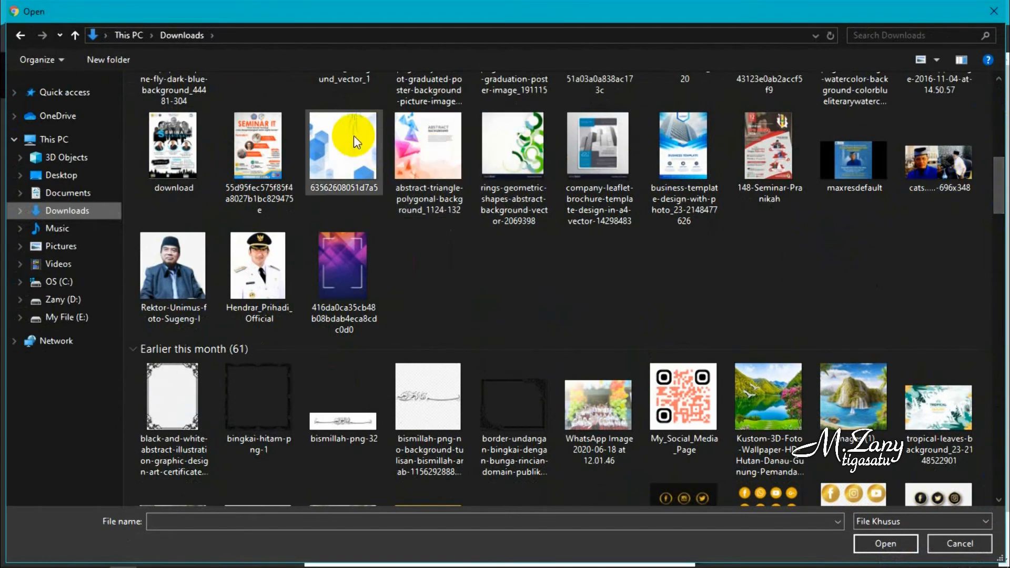
left_click(347, 167)
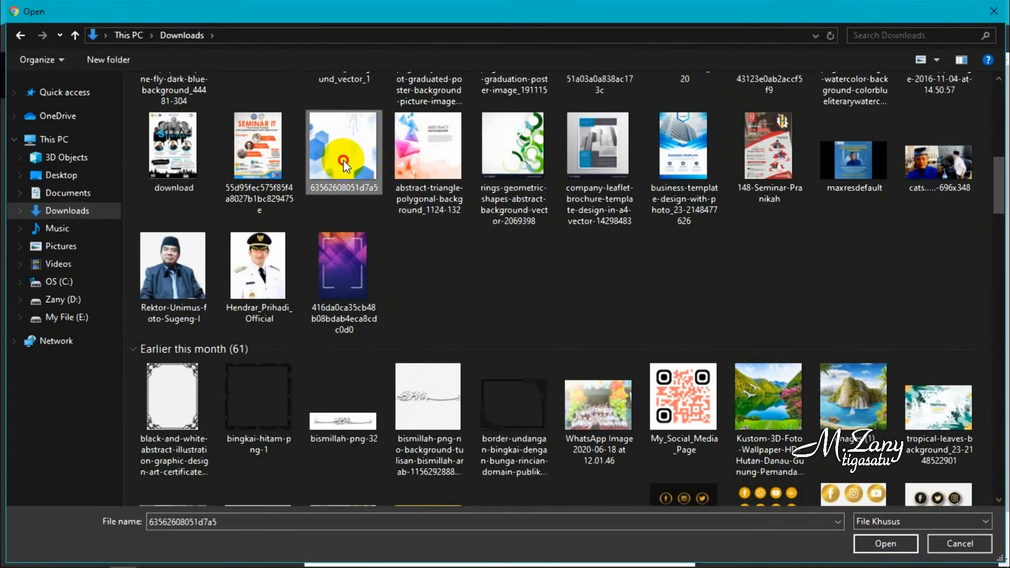
double_click(345, 167)
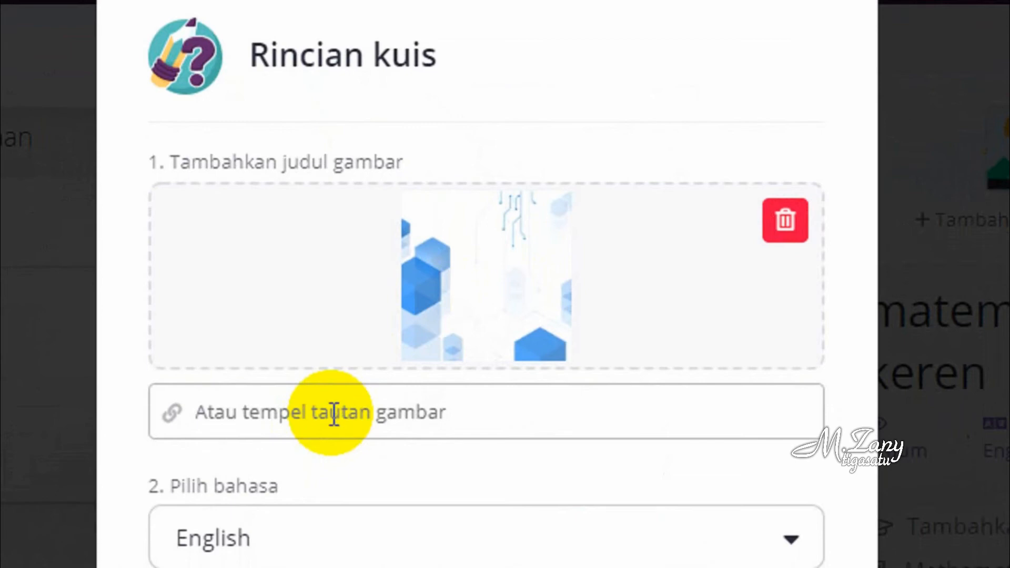
- Set the quiz language to Indonesian in the quiz details
left_click(346, 529)
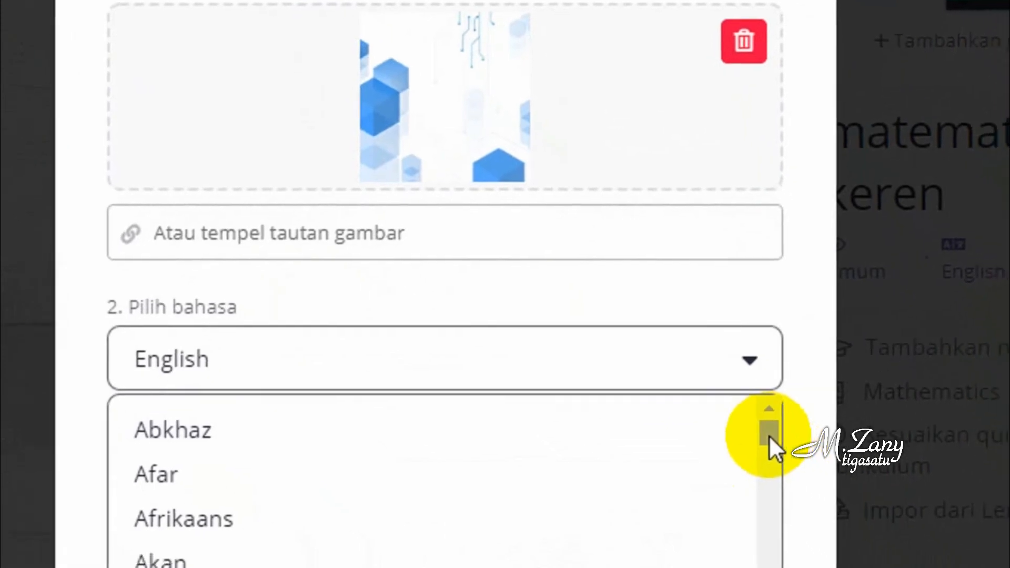
left_click_drag(812, 523, 813, 567)
left_click_drag(759, 440, 757, 412)
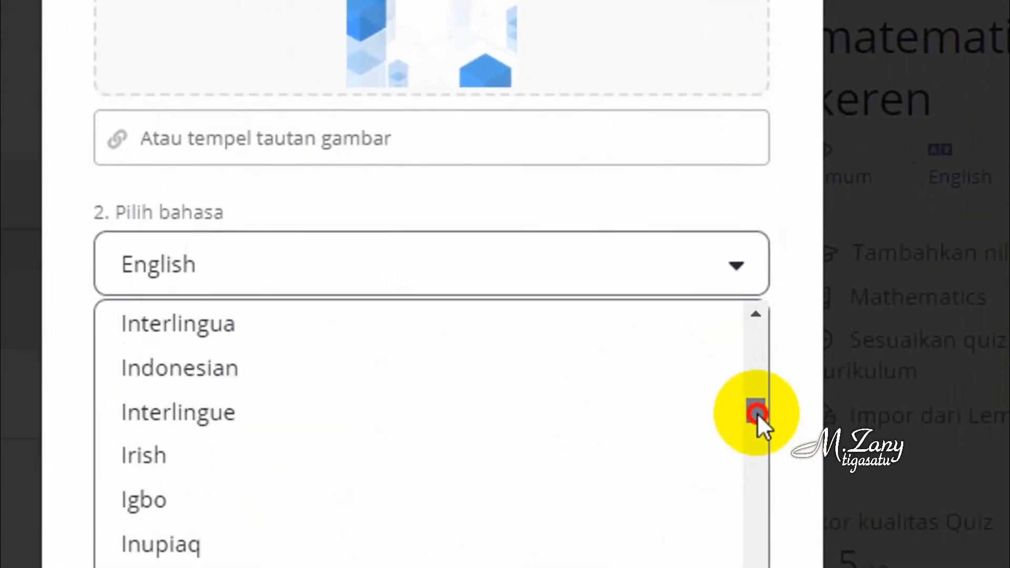
left_click(204, 371)
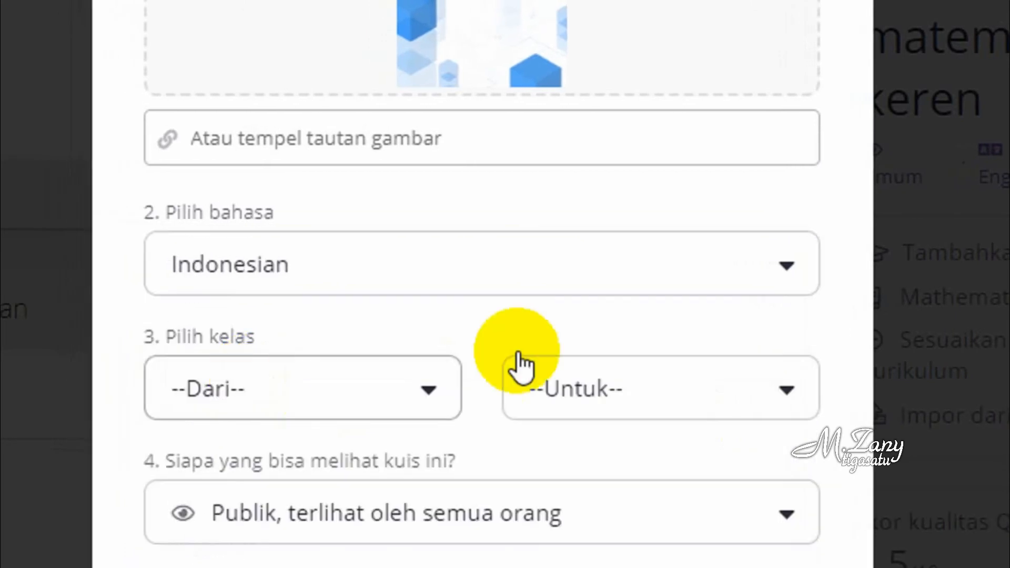
- Set the quiz's class range to 1st and save the quiz details
left_click(403, 388)
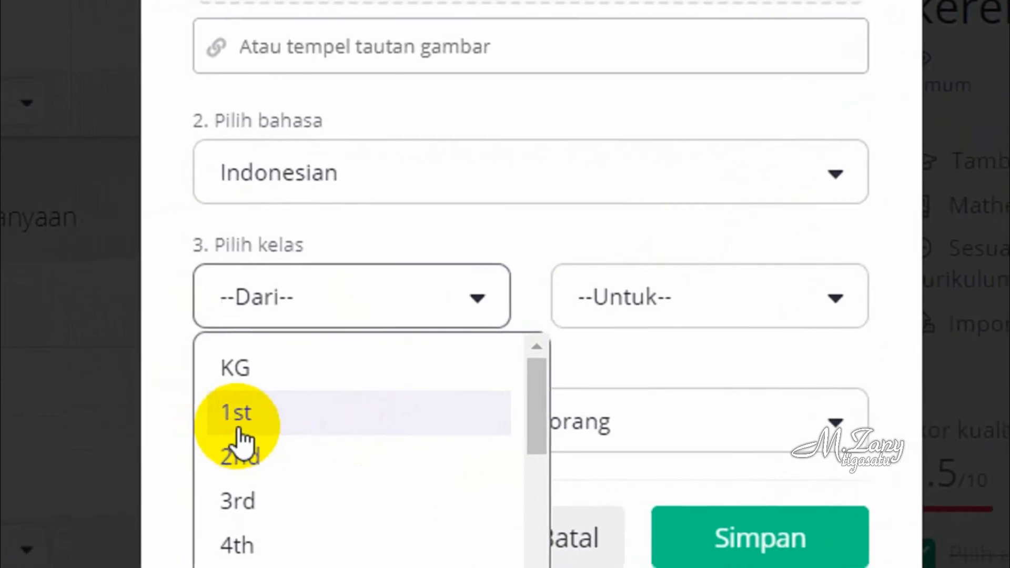
left_click(190, 461)
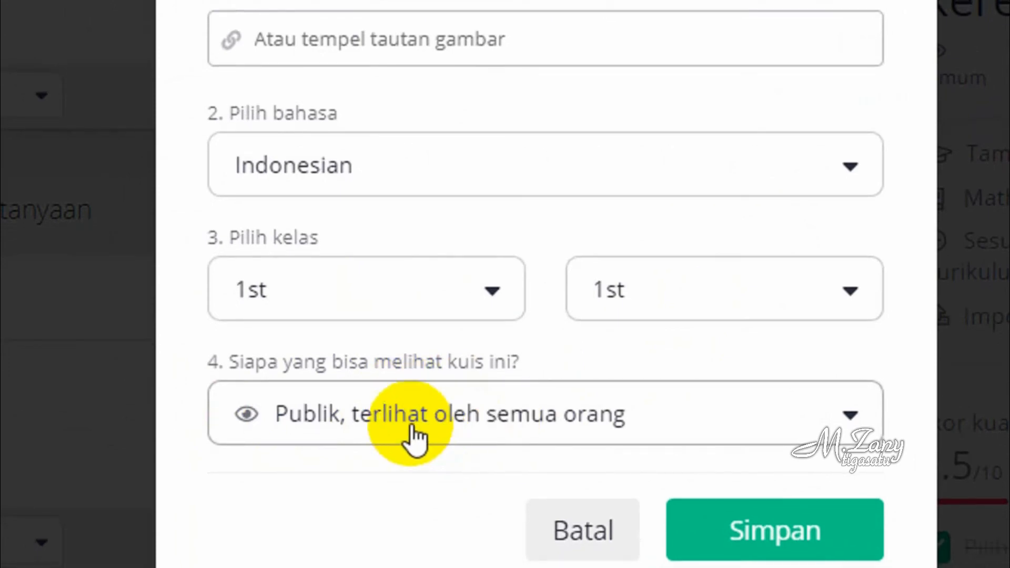
left_click(760, 510)
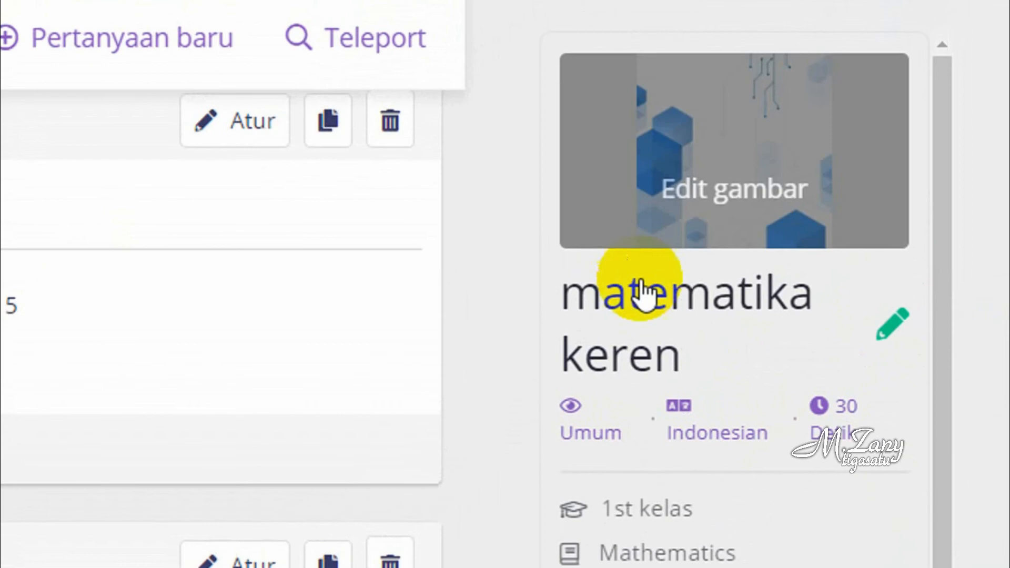
- Check the quiz details and the quality score checklist, and exit the editor to the quiz's overview page
left_click(726, 160)
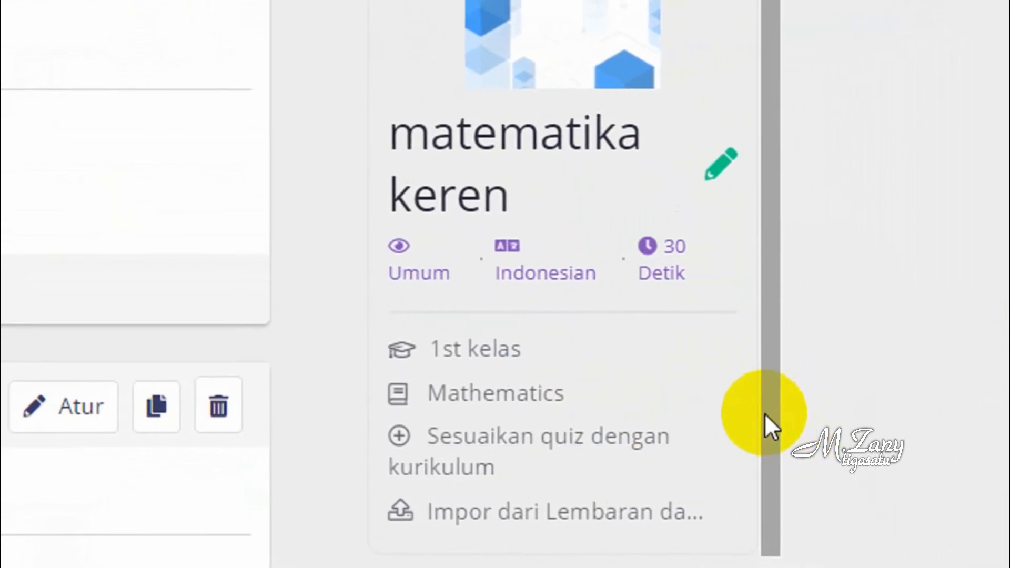
scroll(759, 413, "down", 2)
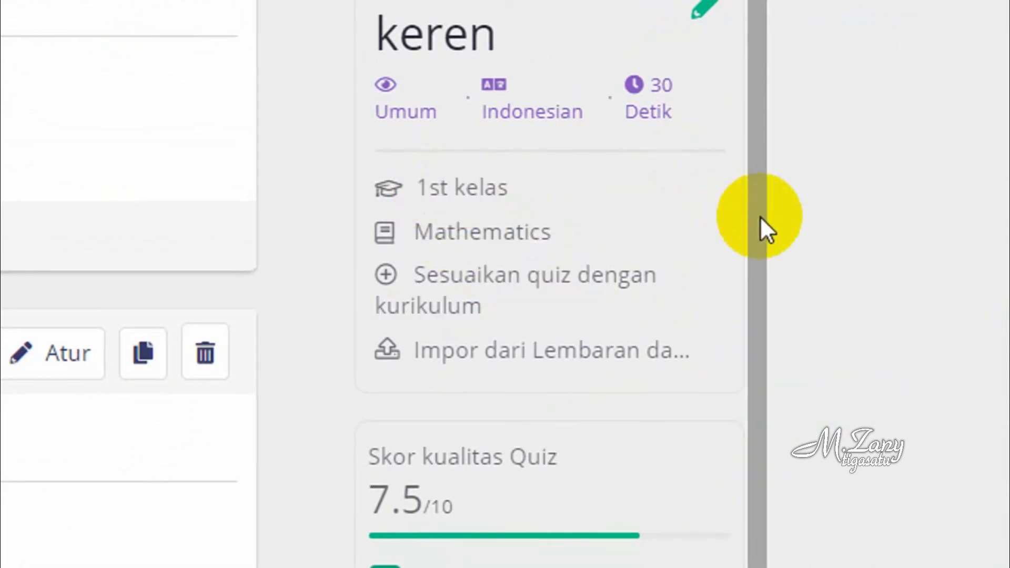
left_click_drag(759, 217, 732, 426)
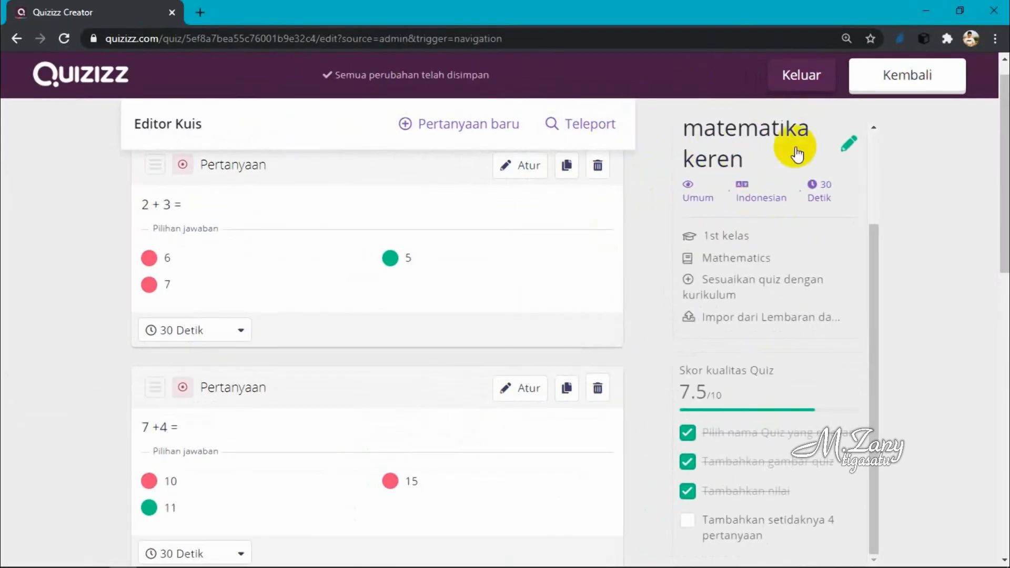
left_click(801, 88)
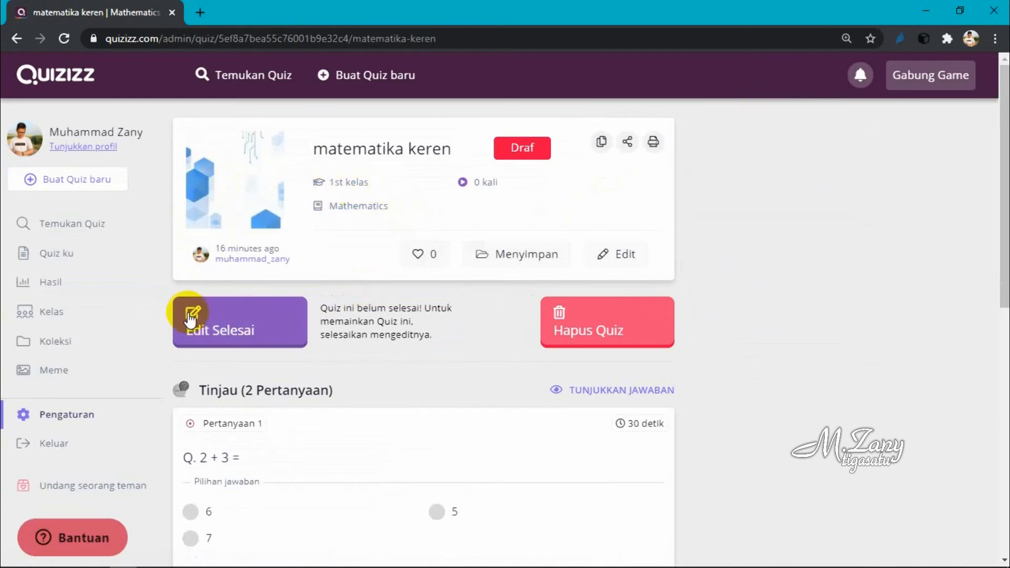
- Reopen the draft quiz in the editor, and exit to its overview page again
left_click(254, 333)
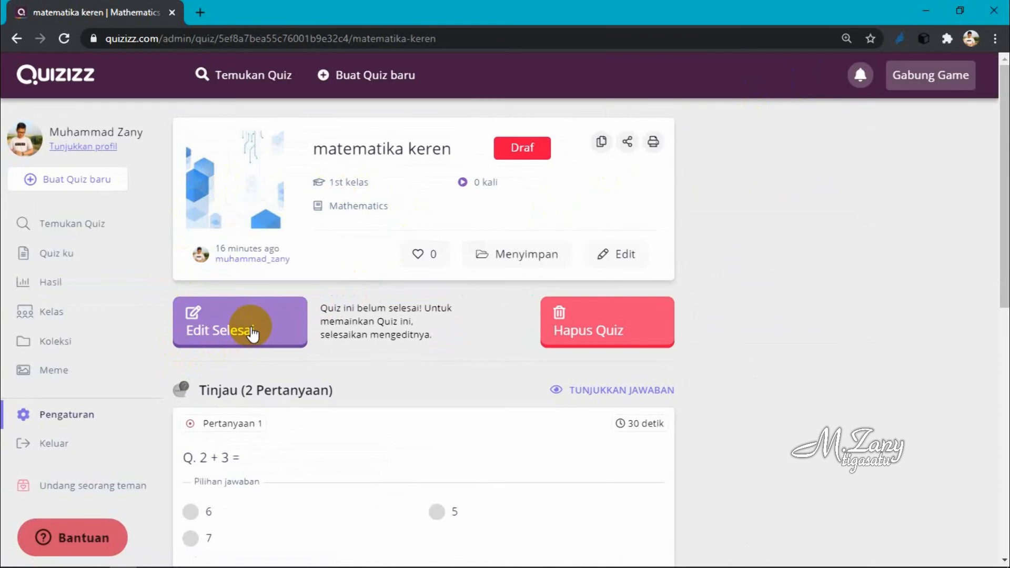
left_click(253, 333)
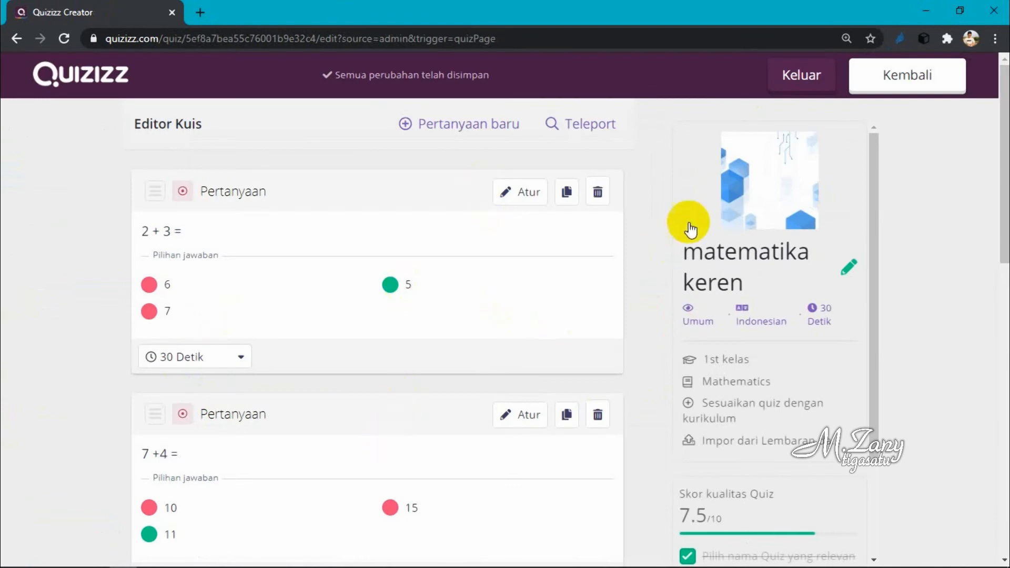
left_click(786, 94)
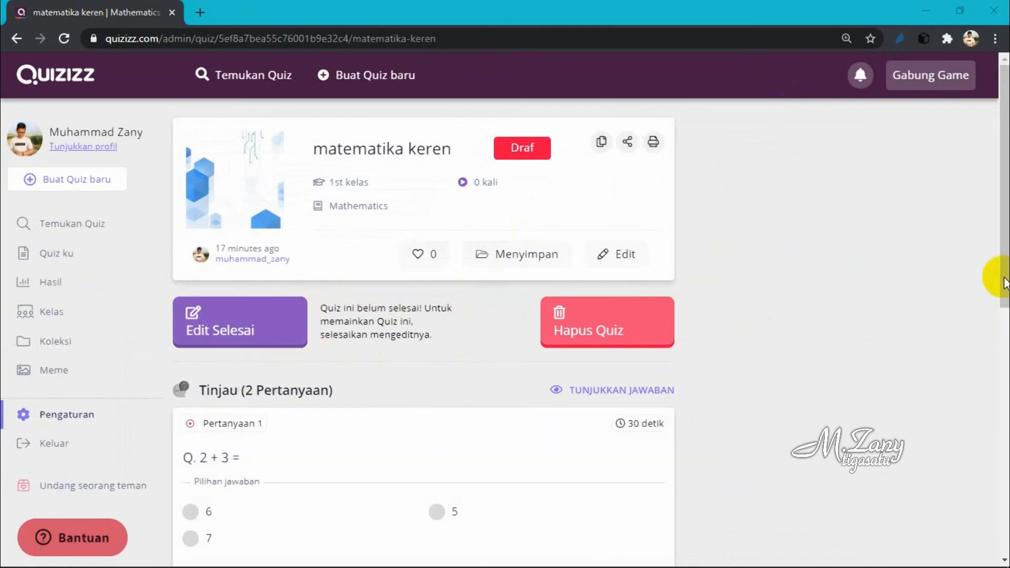
- Reopen the draft quiz "matematika keren" in the editor and finish editing it so it can be played
left_click_drag(1000, 275, 992, 254)
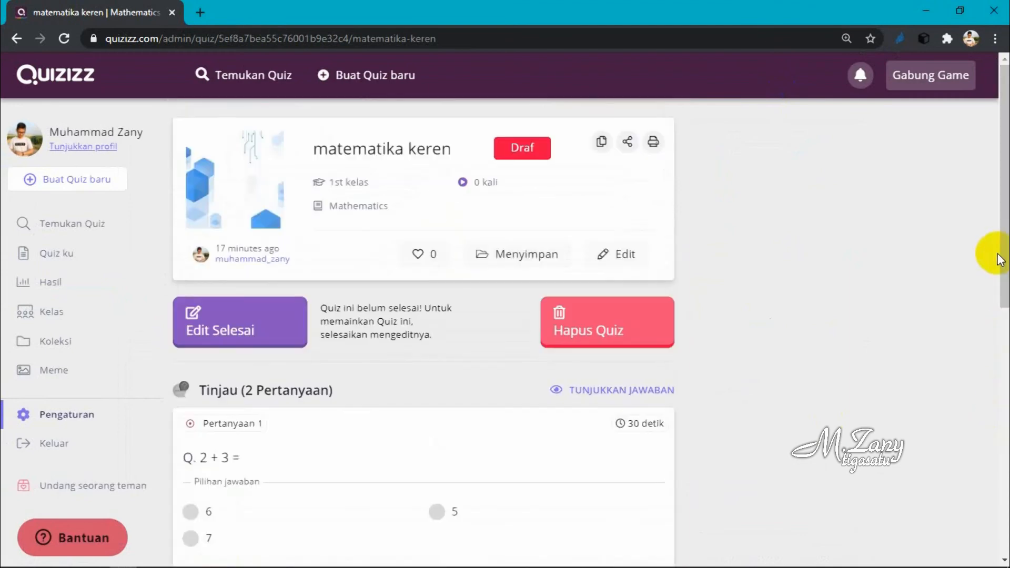
left_click(241, 326)
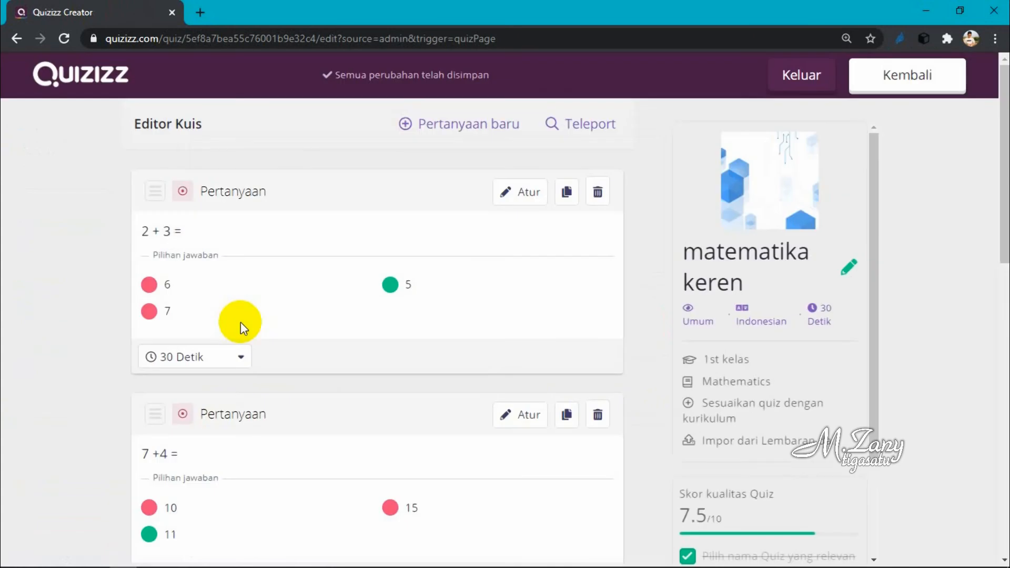
left_click(883, 84)
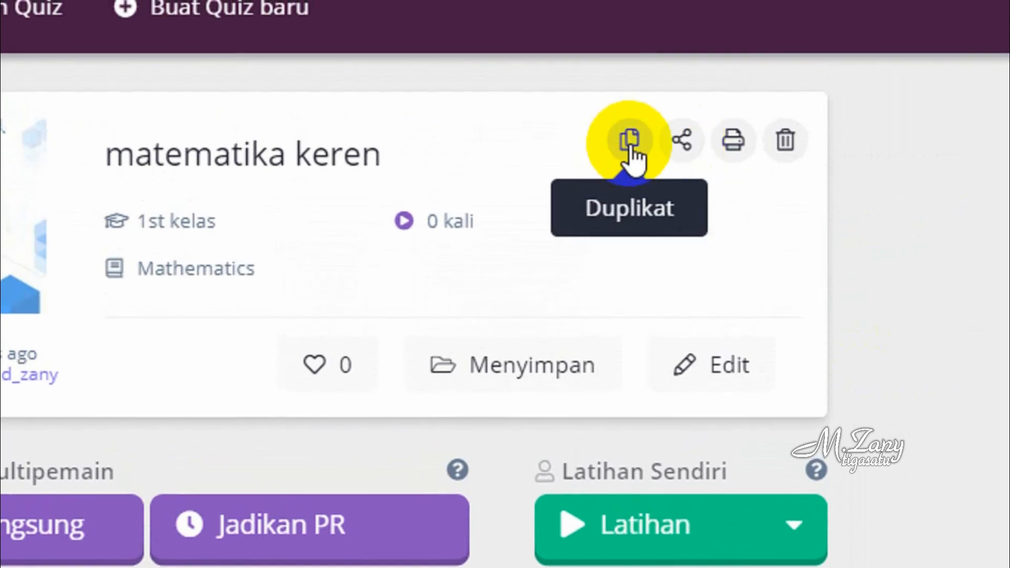
- Examine the quiz's options for sharing with another instructor and for solo practice on its overview page
left_click(677, 143)
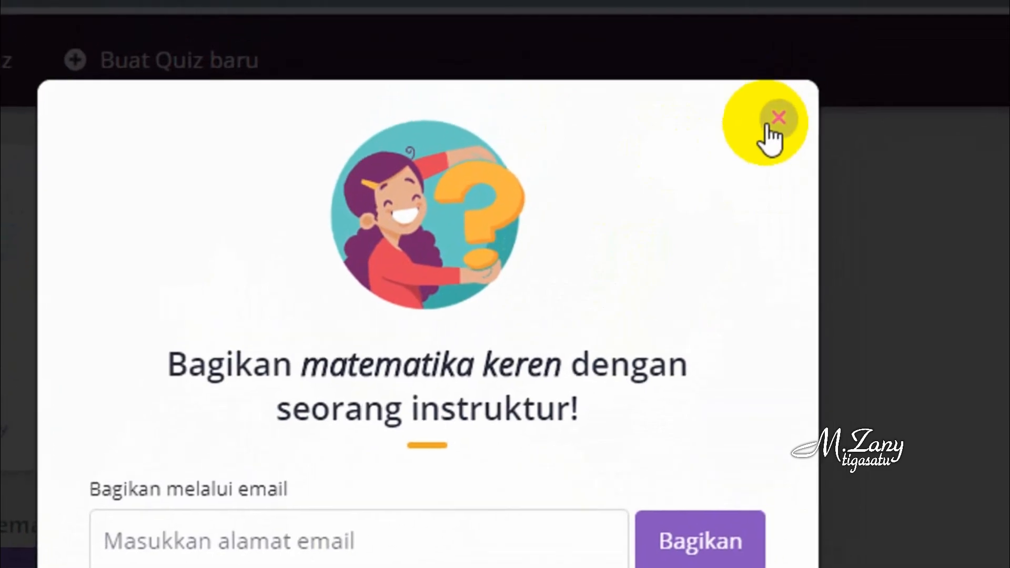
left_click(774, 122)
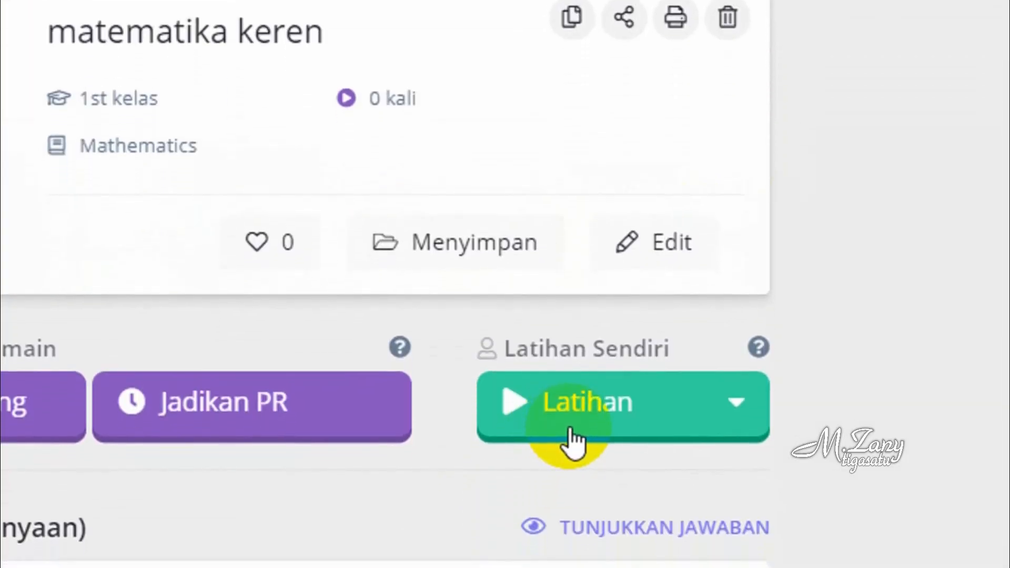
left_click(633, 422)
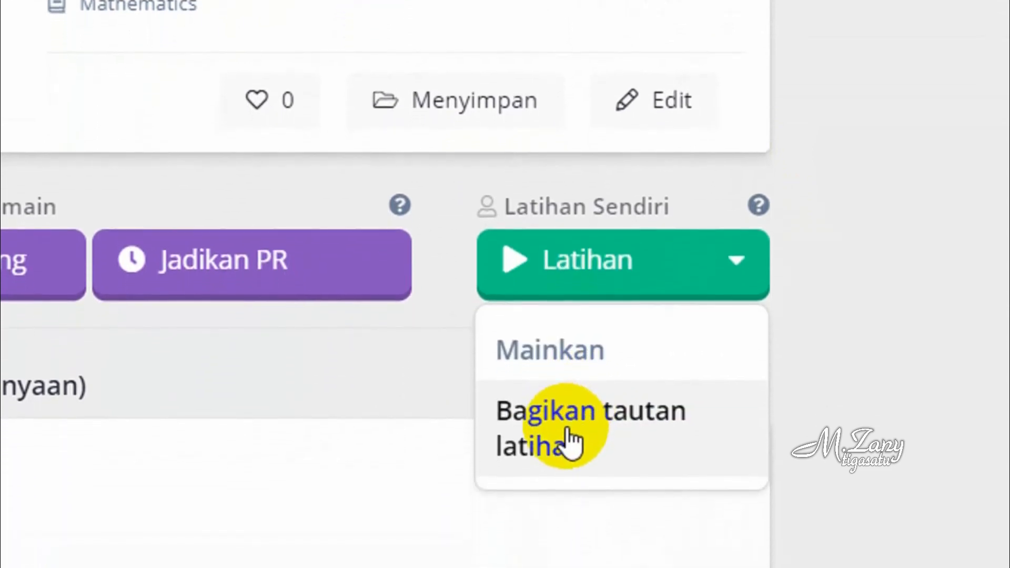
- Open the homework setup for the quiz and review its deadline, general settings and game settings
left_click(264, 287)
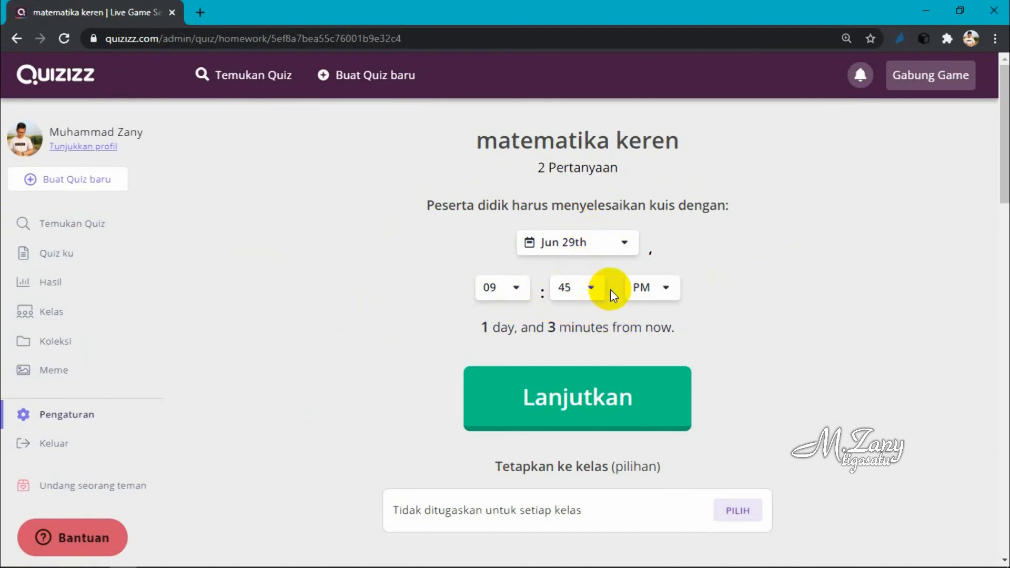
left_click_drag(1004, 169, 1004, 237)
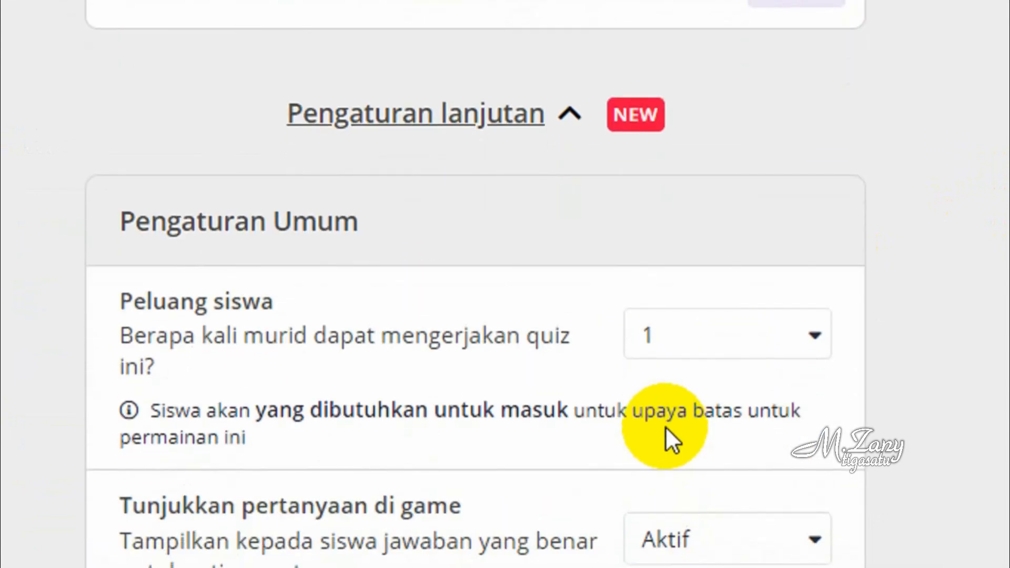
scroll(665, 427, "down", 1)
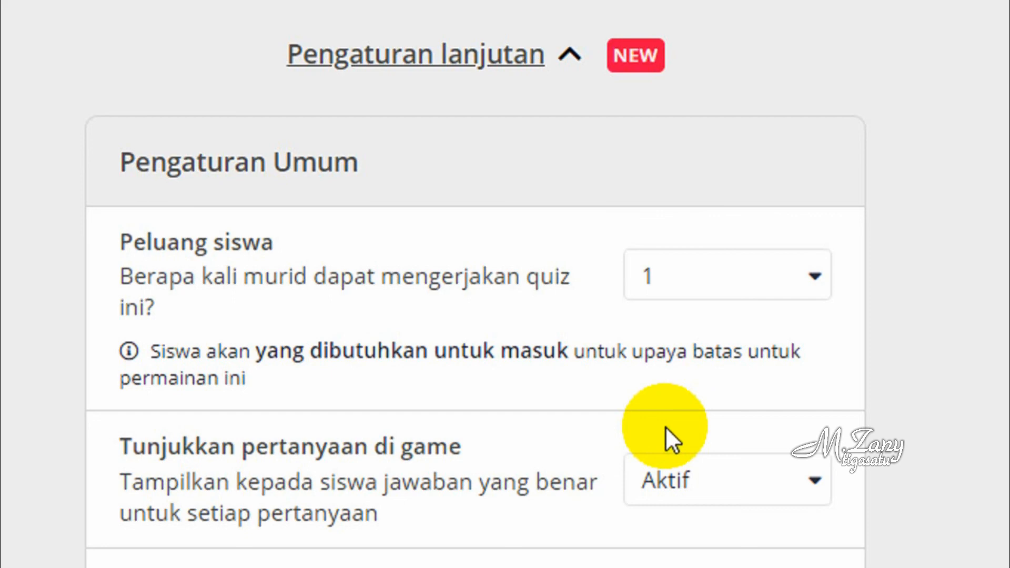
scroll(665, 427, "down", 12)
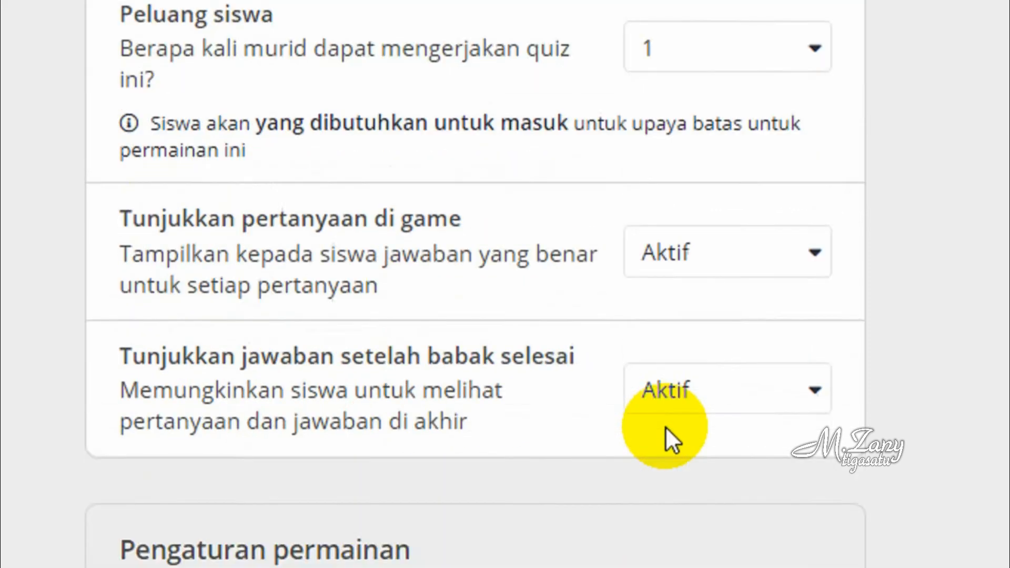
scroll(665, 427, "down", 9)
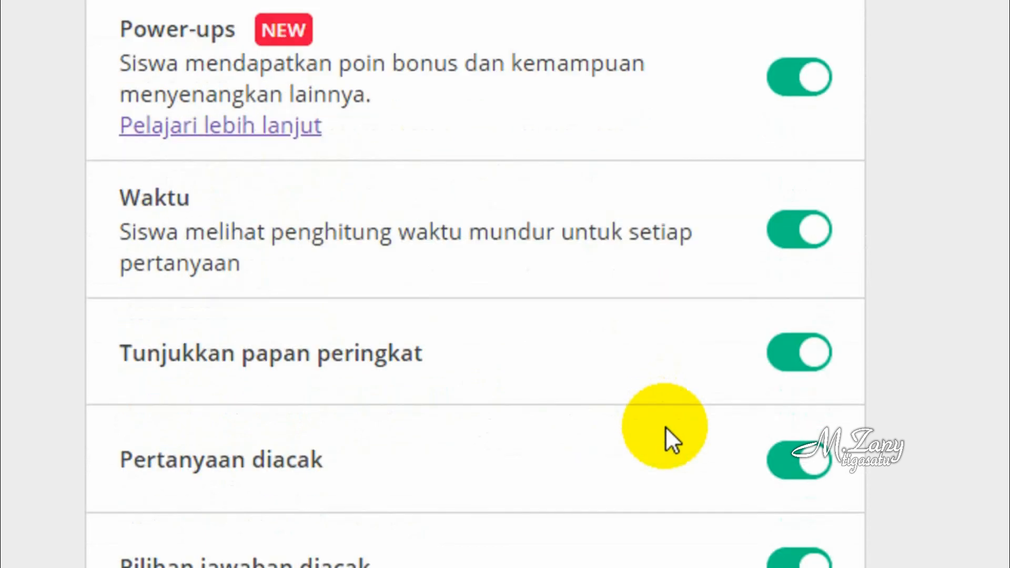
scroll(666, 427, "down", 1)
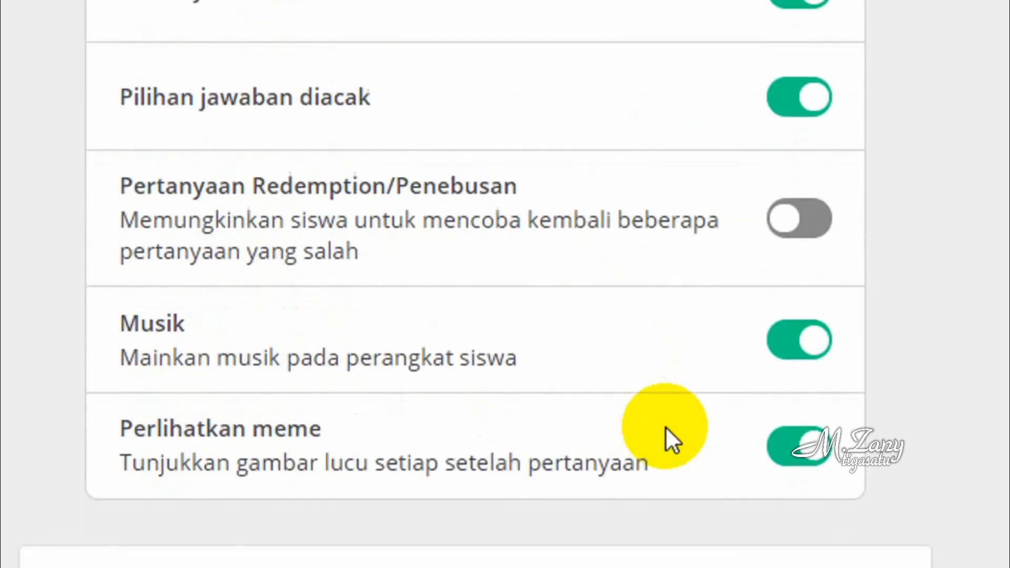
scroll(665, 427, "down", 1)
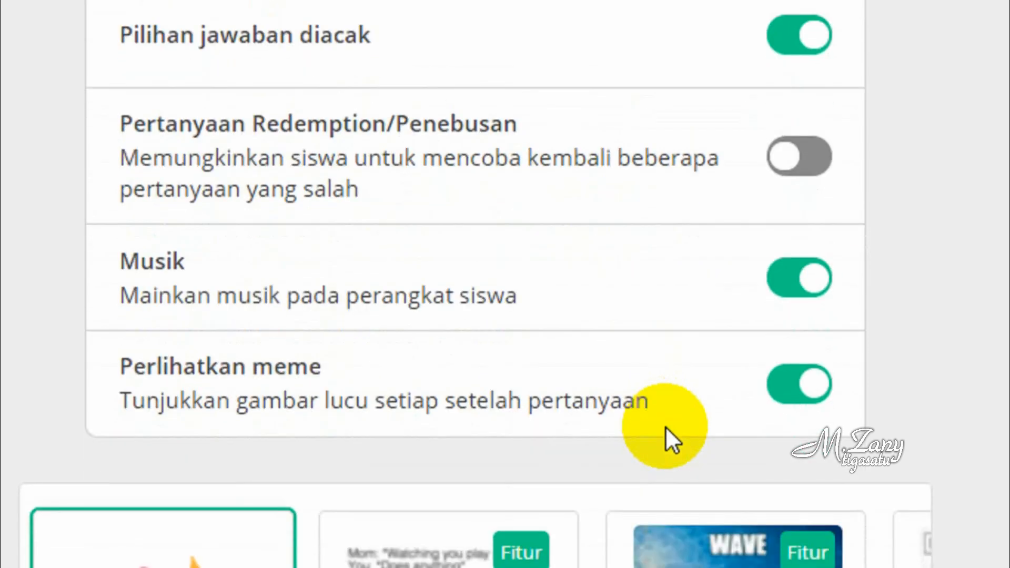
scroll(665, 427, "down", 4)
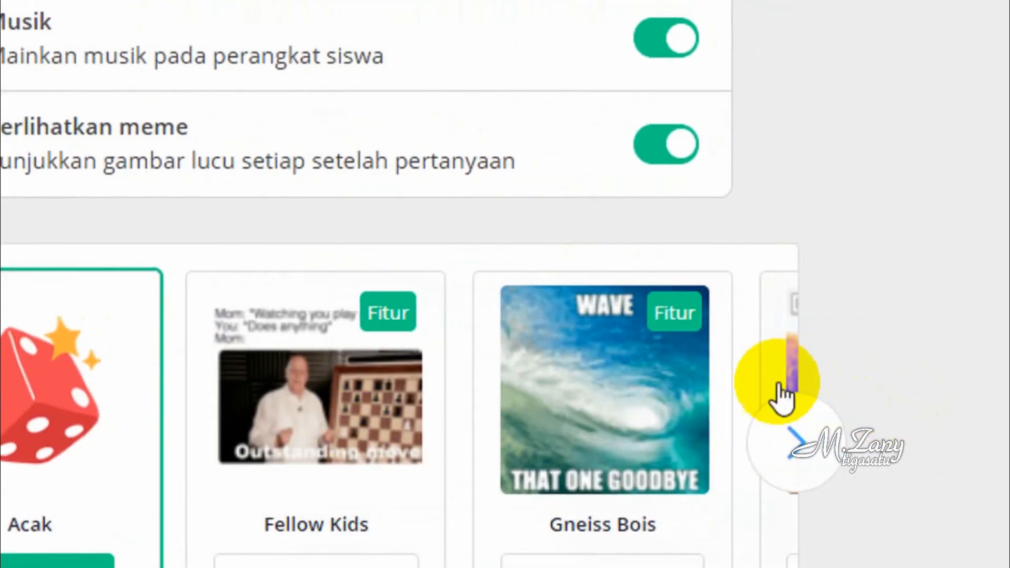
- Browse the available meme sets and assign the quiz as homework with the current settings
left_click(795, 425)
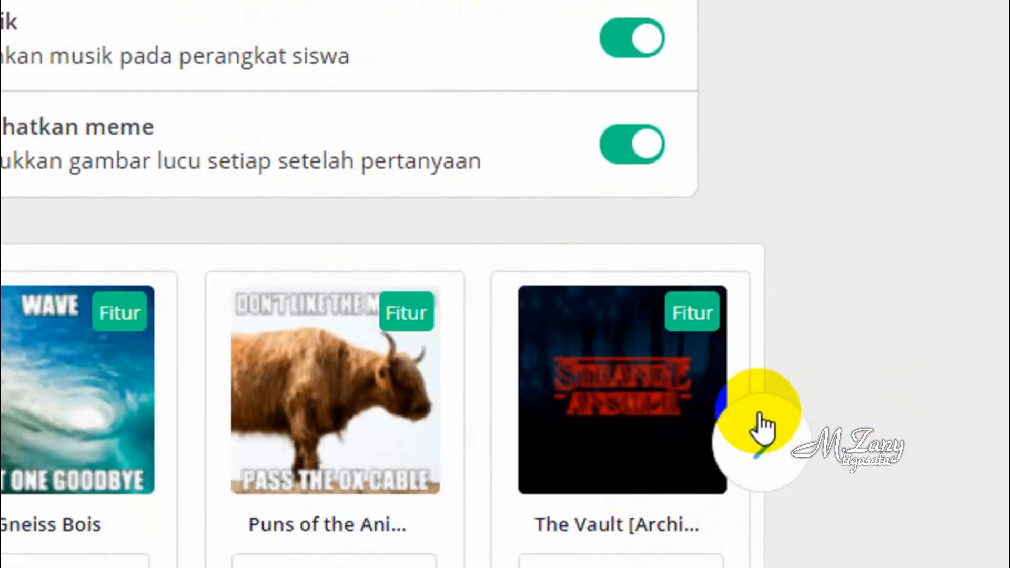
scroll(761, 427, "down", 6)
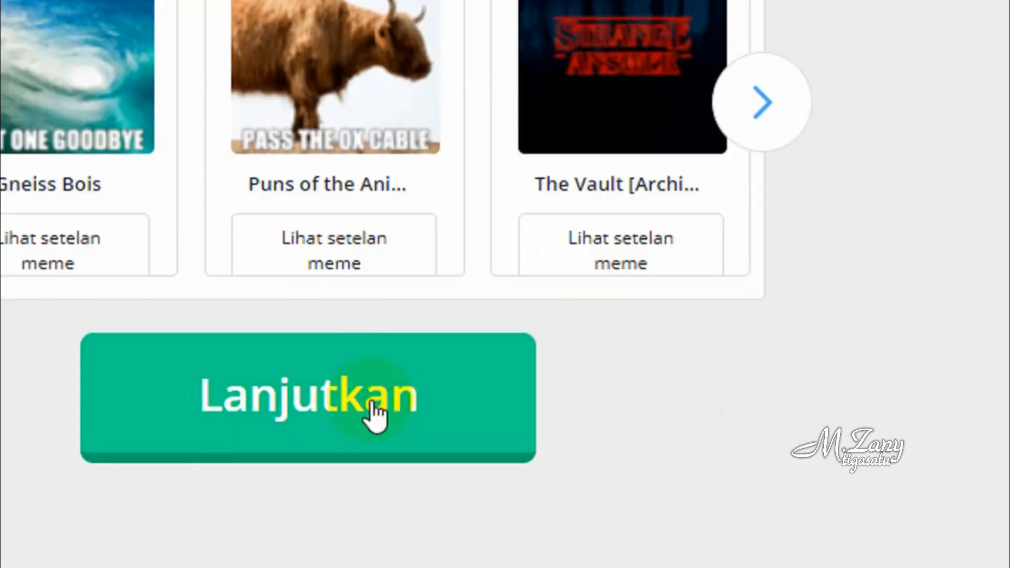
left_click(332, 409)
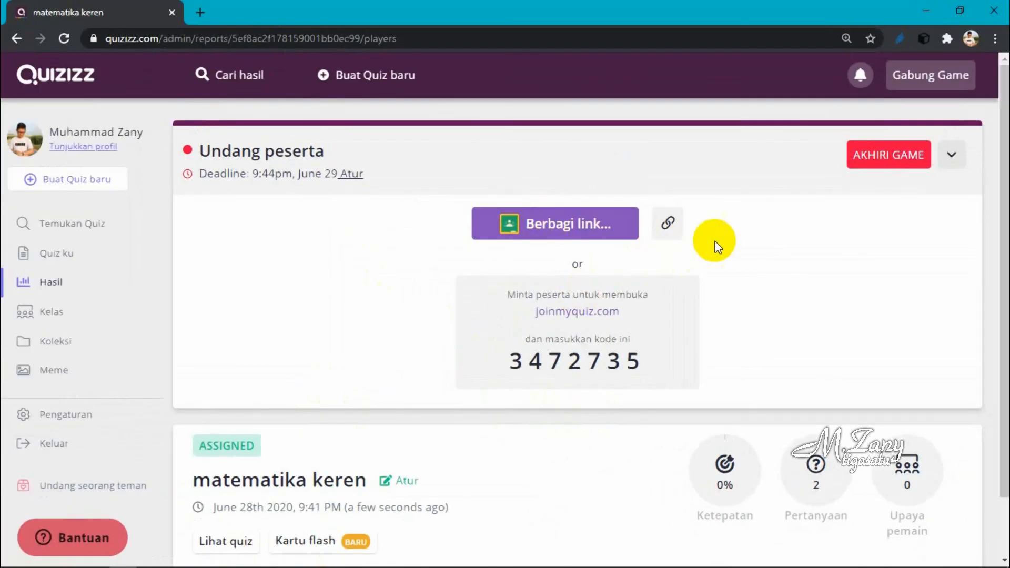
- Examine the homework's join-link sharing options and the game code for participants
left_click(543, 227)
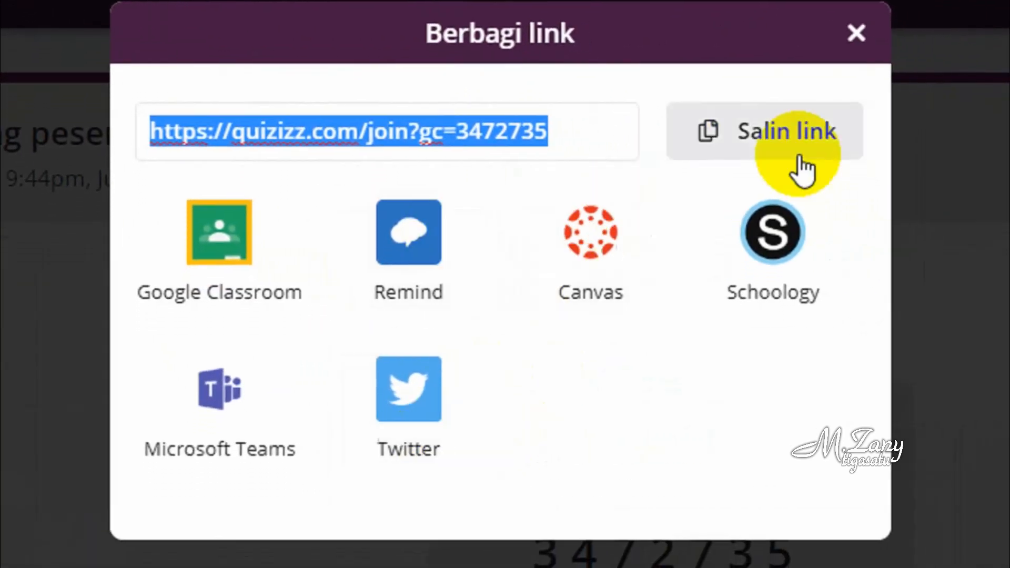
left_click(868, 48)
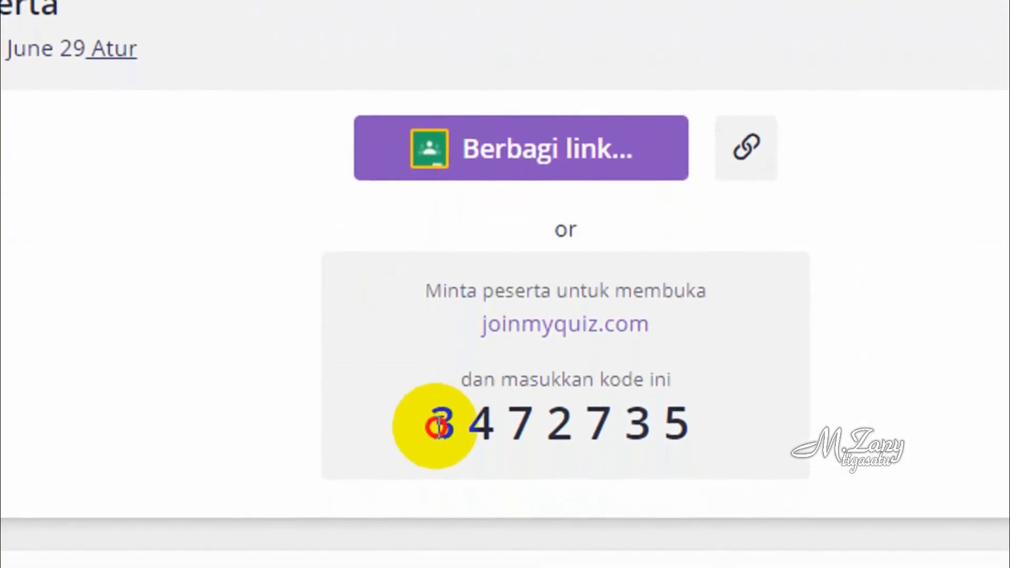
left_click_drag(434, 471, 725, 474)
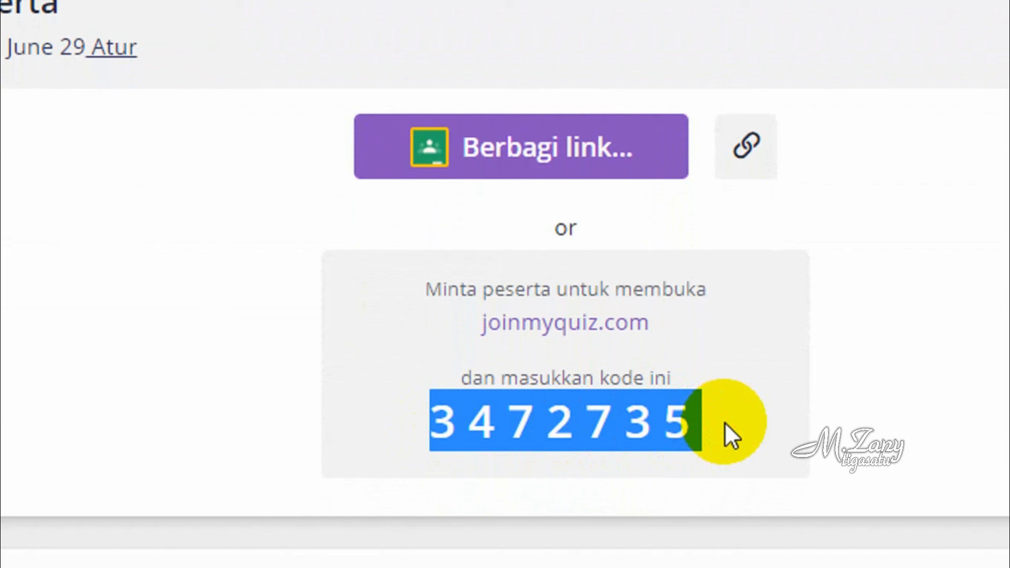
left_click(657, 425)
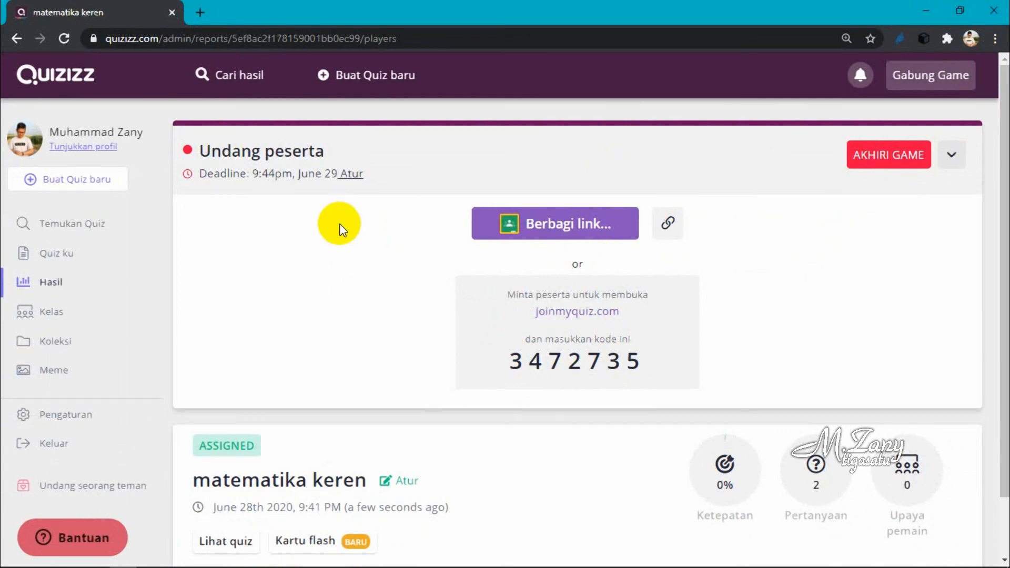
- Open the list of quiz reports
left_click(50, 291)
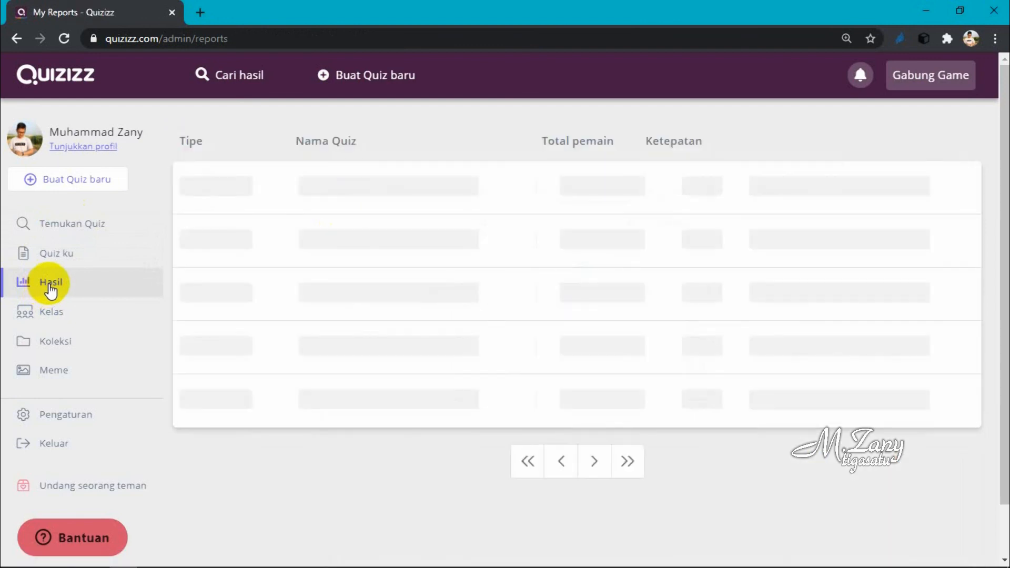